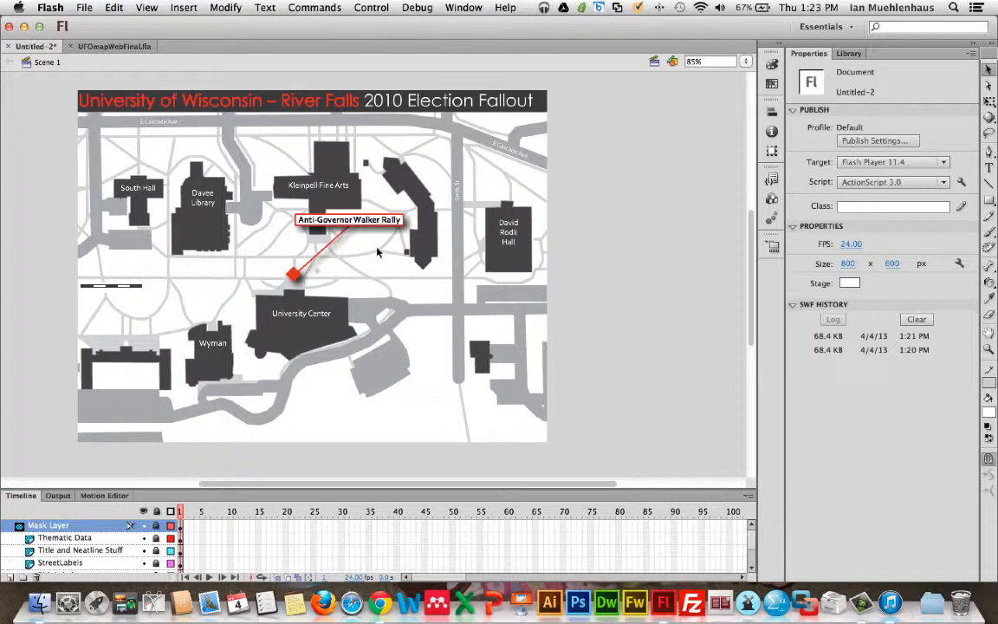
key(super+Return)
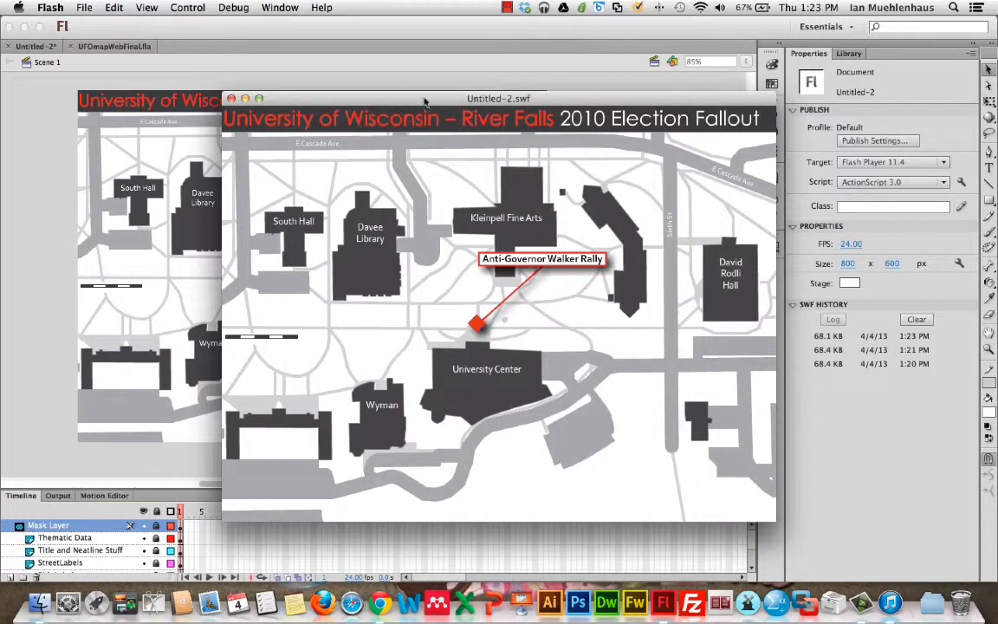
drag(382, 94, 314, 42)
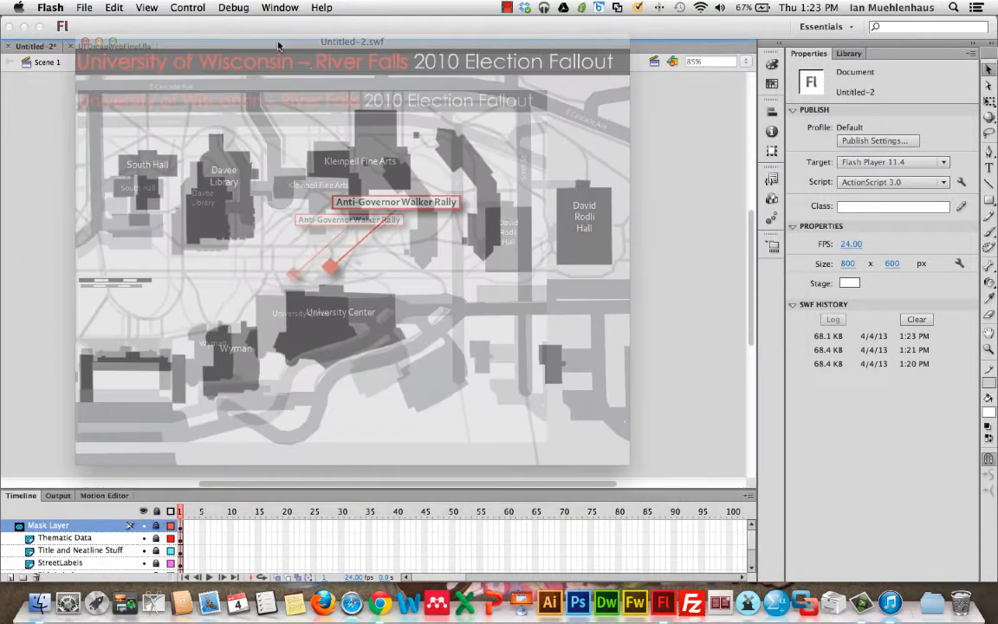
drag(278, 45, 279, 47)
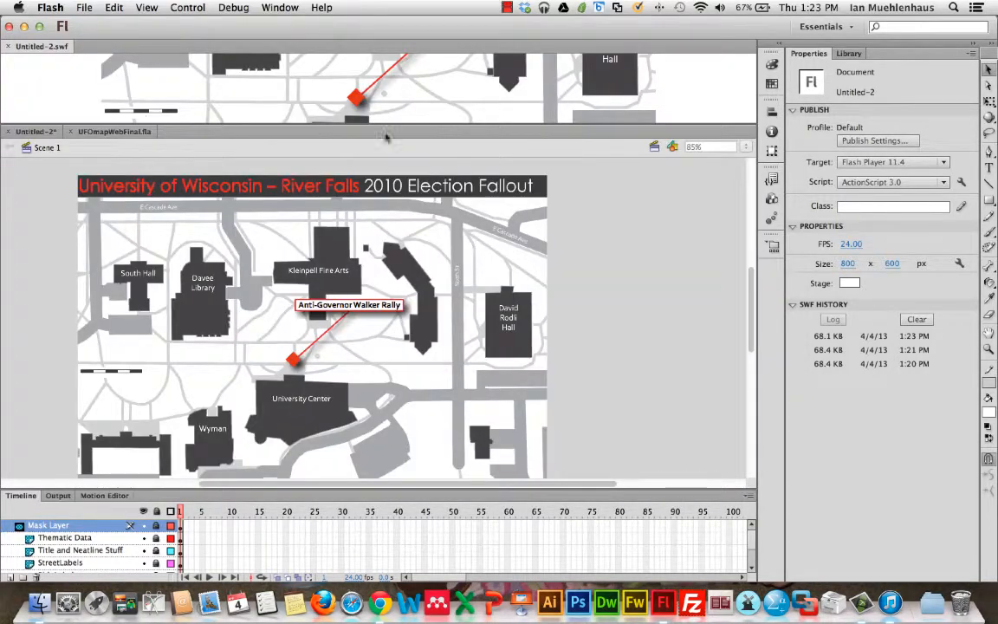
drag(43, 48, 205, 199)
drag(290, 173, 229, 120)
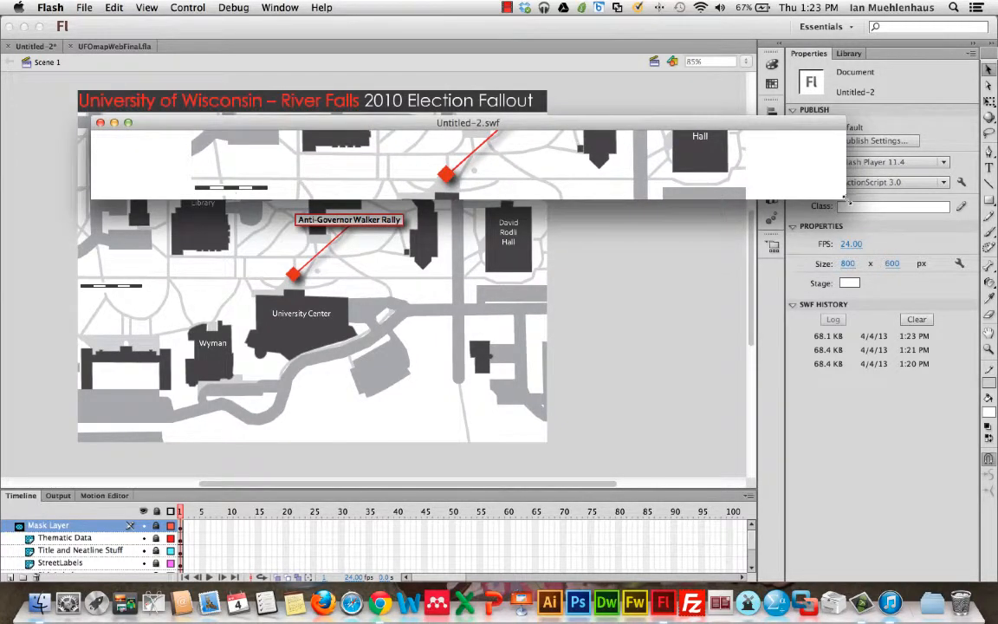
drag(845, 199, 200, 144)
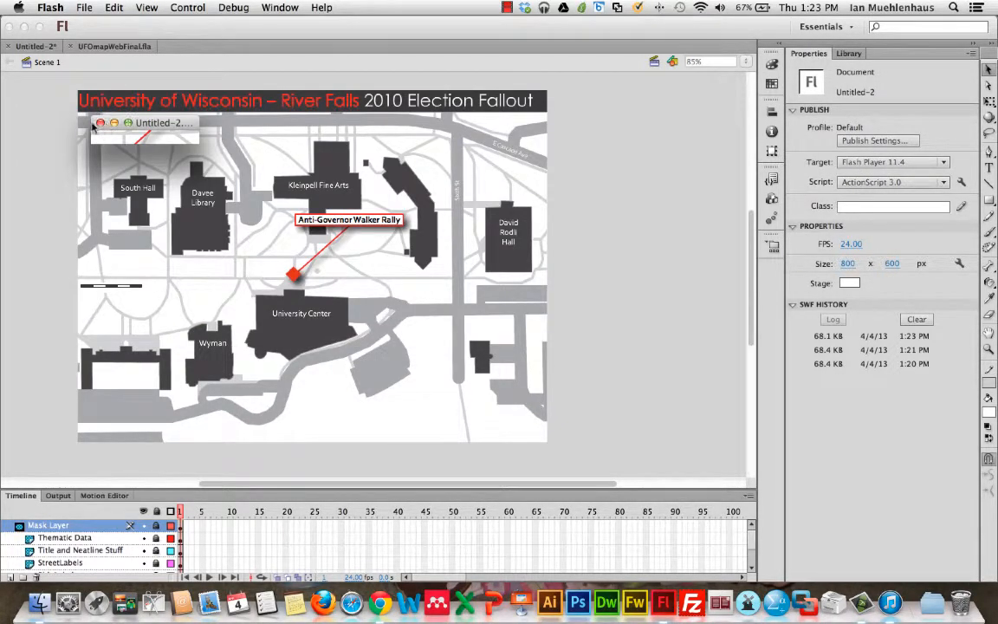
click(100, 123)
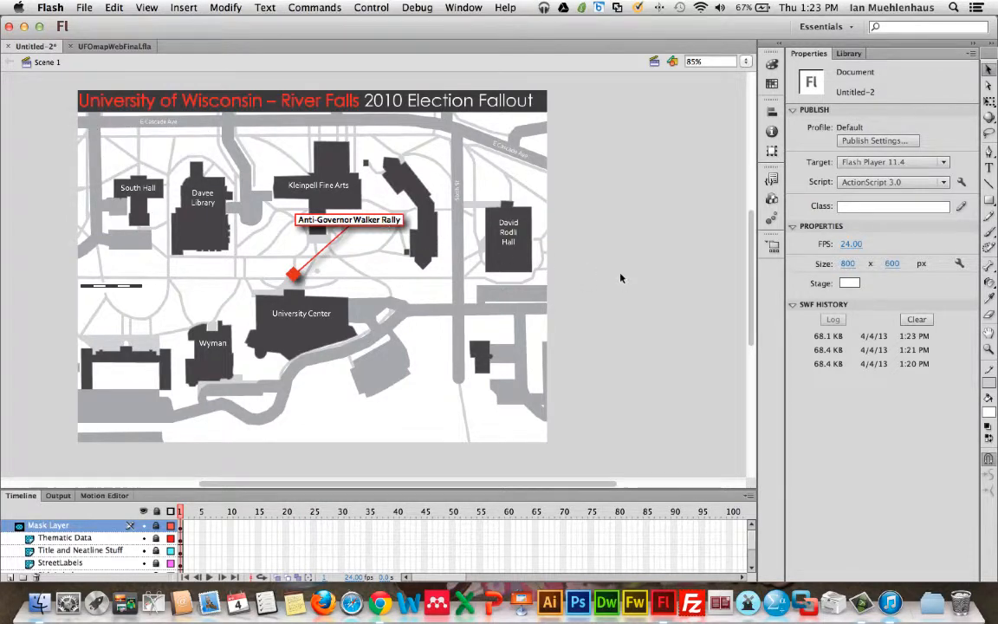
Test the movie, enlarge its preview window to check how the map's edges are masked, and close the preview.
key(super+Return)
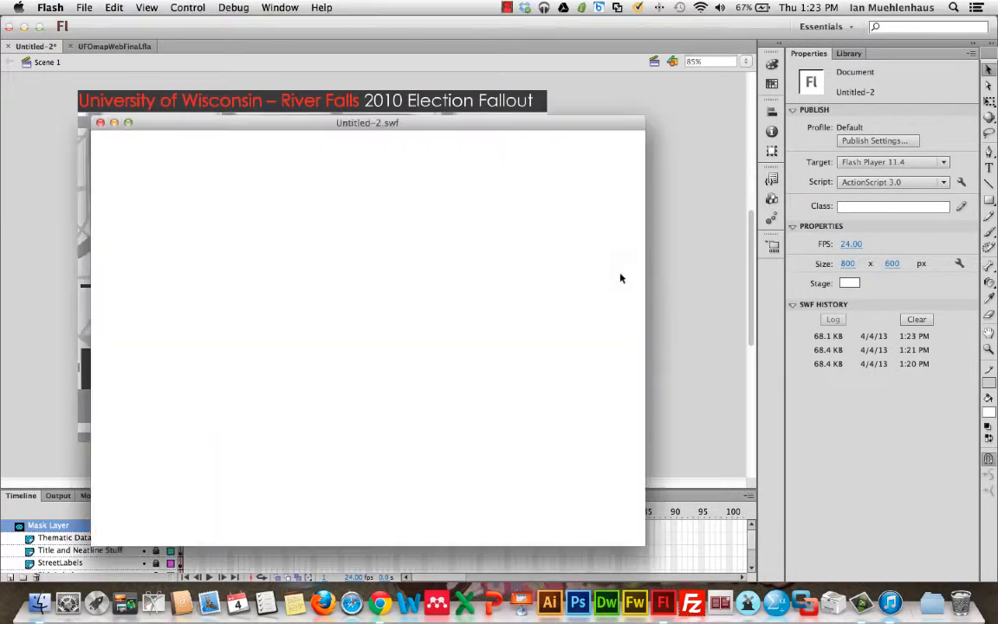
drag(517, 129, 765, 77)
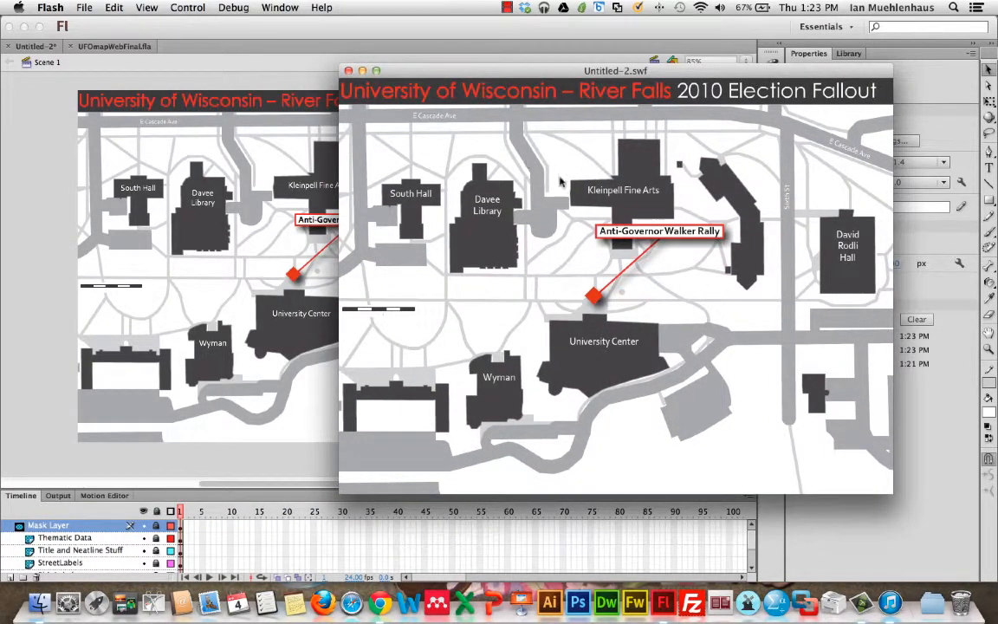
drag(893, 499, 962, 548)
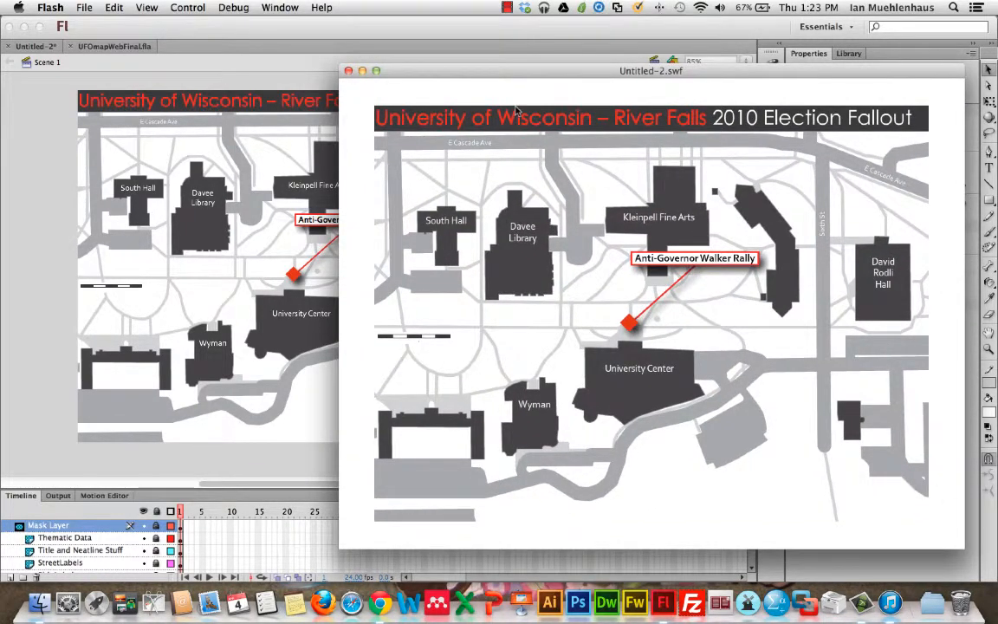
click(348, 71)
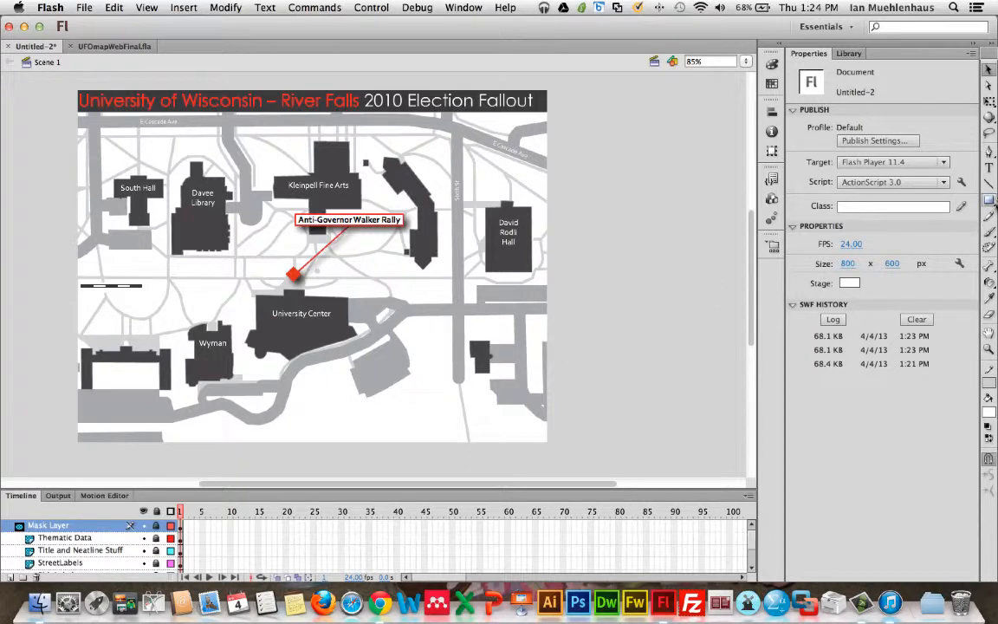
Show the document's library, and open the common Buttons library in an enlarged window beside the map.
click(849, 53)
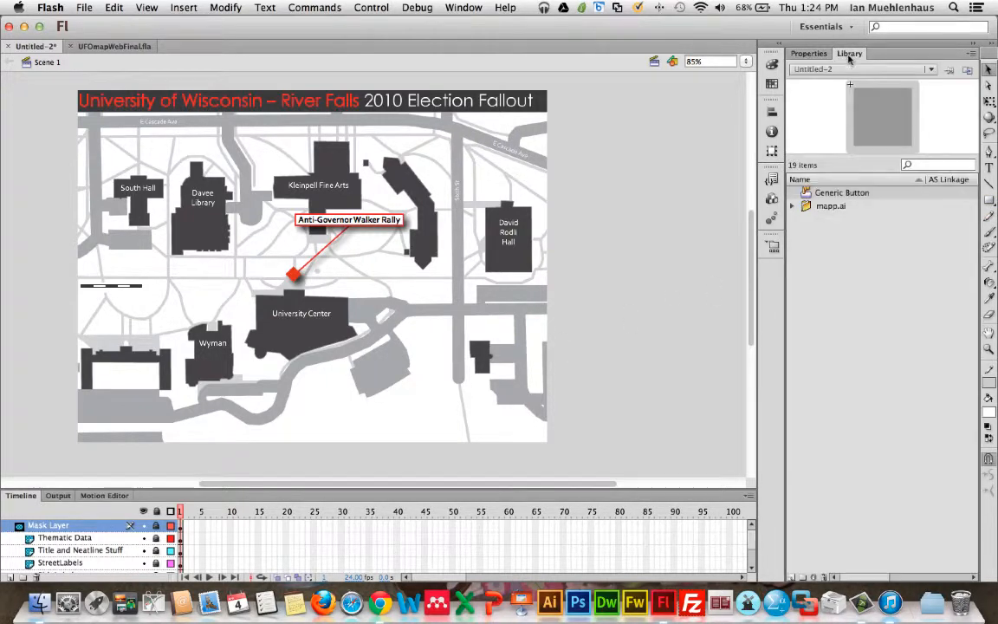
click(818, 207)
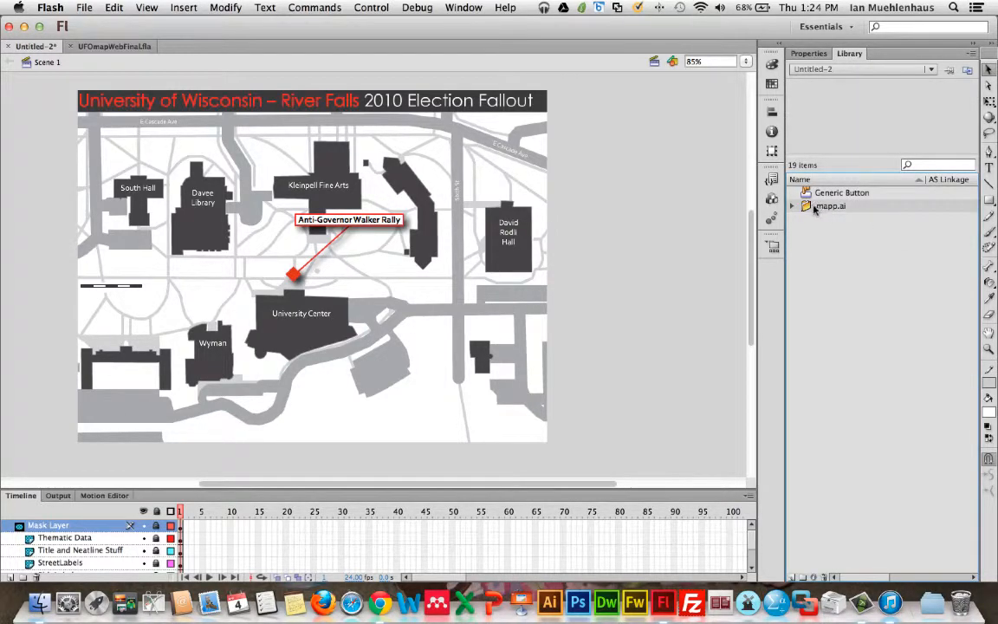
click(815, 235)
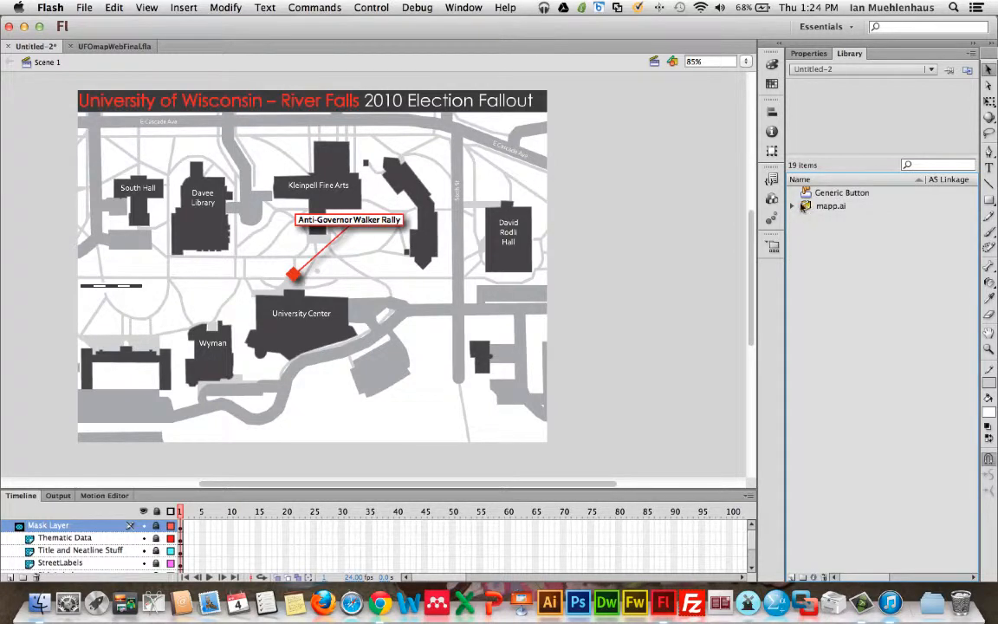
click(464, 8)
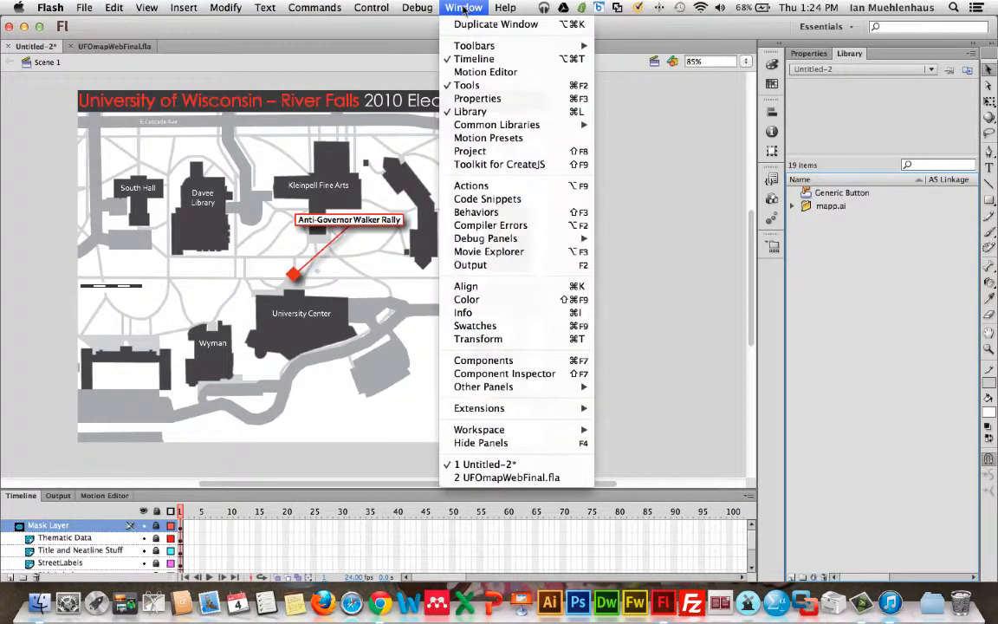
mouse_move(503, 126)
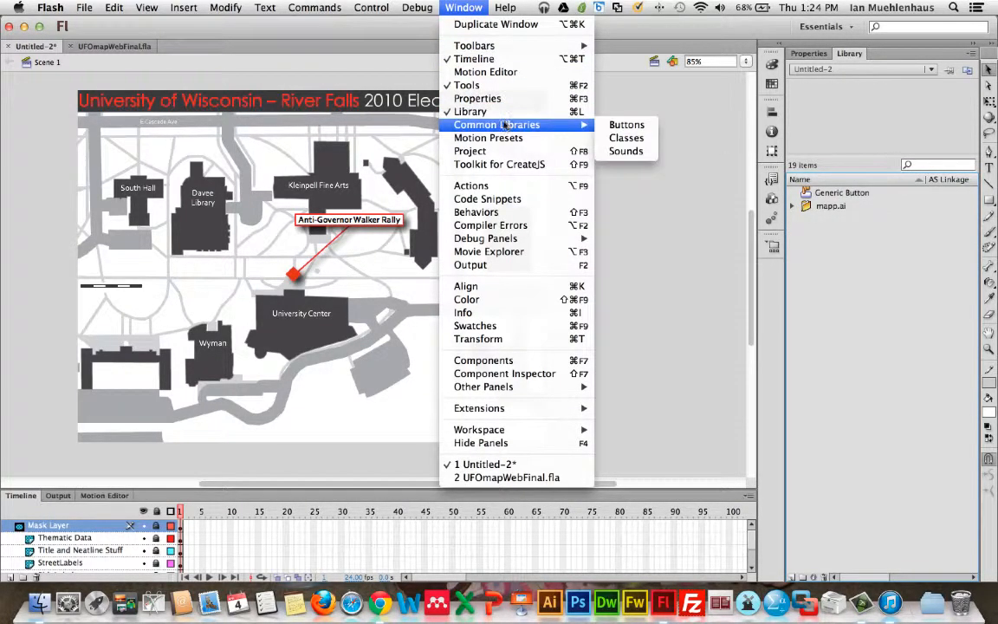
click(626, 125)
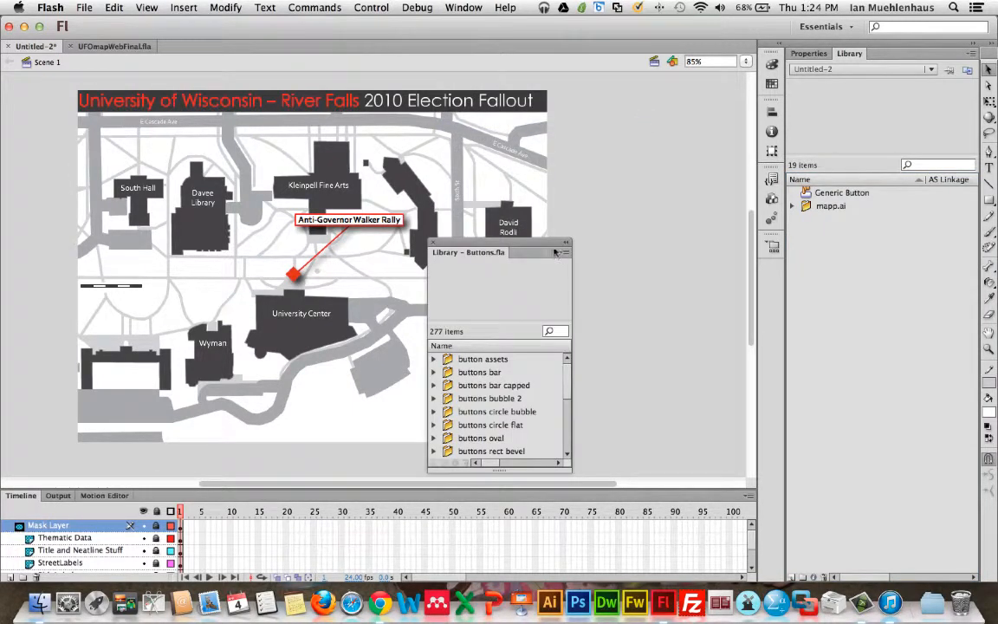
drag(494, 244, 780, 122)
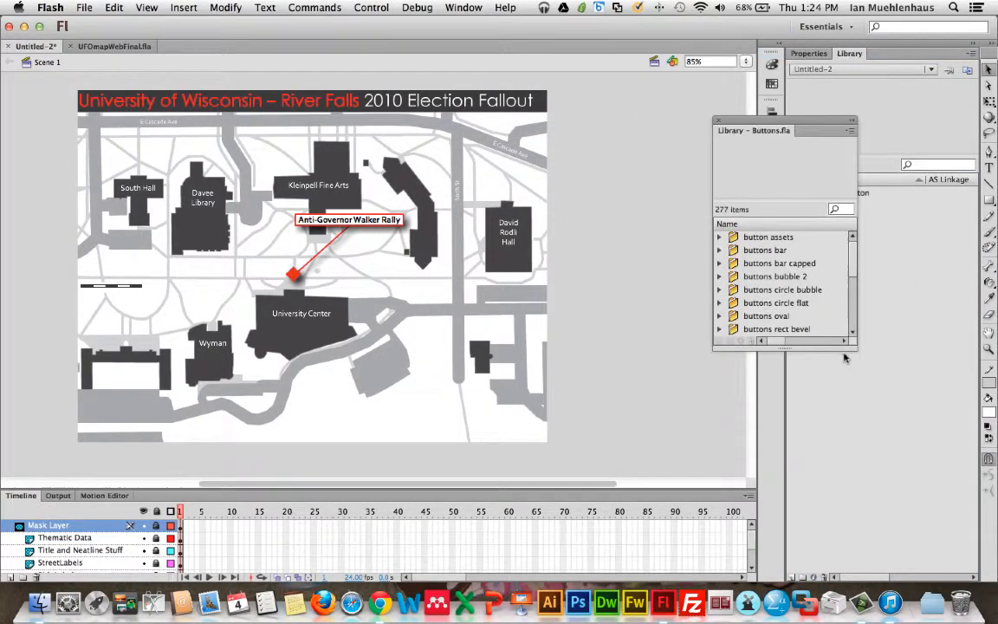
drag(854, 348, 910, 520)
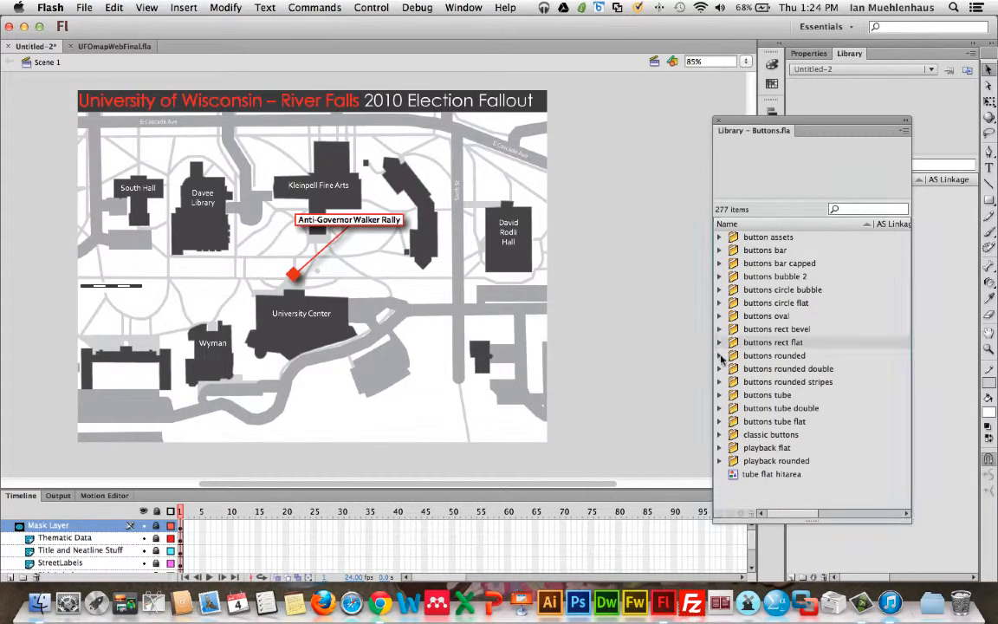
Preview several ready-made buttons from the "buttons rounded" and "buttons bubble 2" folders, and close the Buttons library.
click(719, 355)
click(760, 369)
click(759, 381)
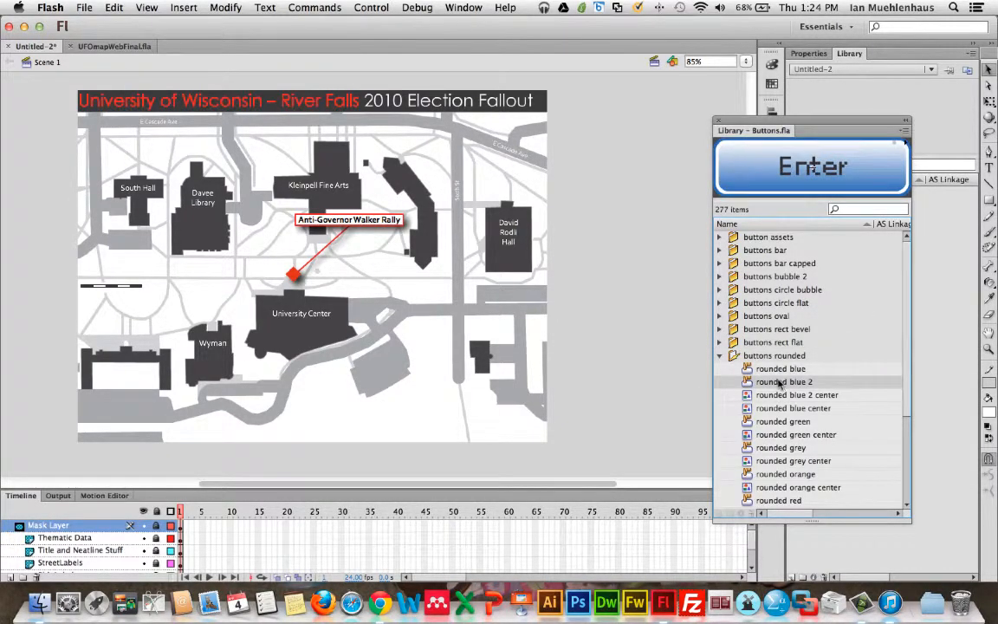
click(787, 408)
click(791, 422)
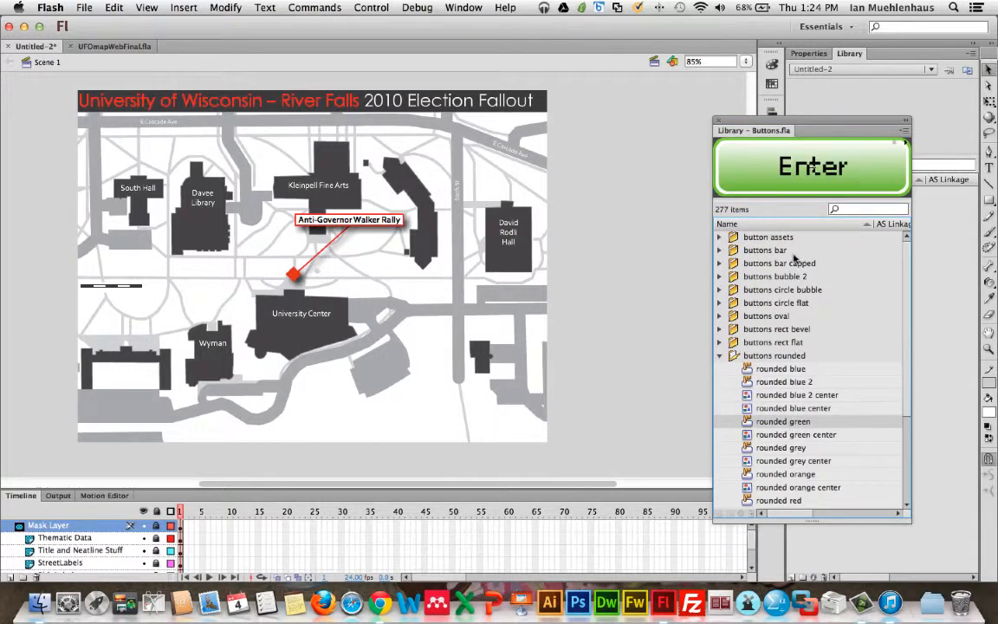
click(719, 276)
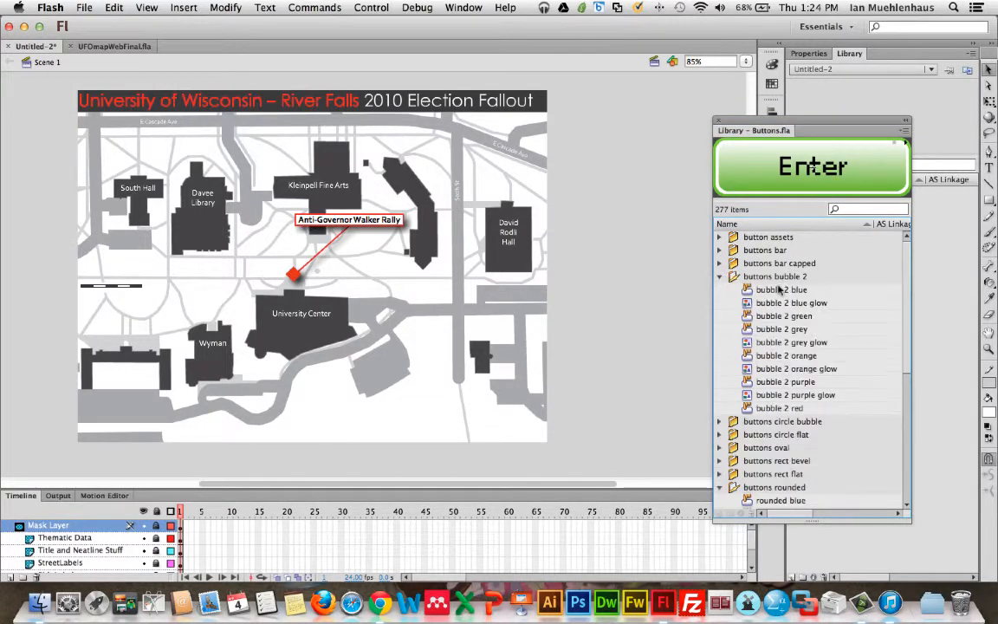
click(762, 289)
click(737, 342)
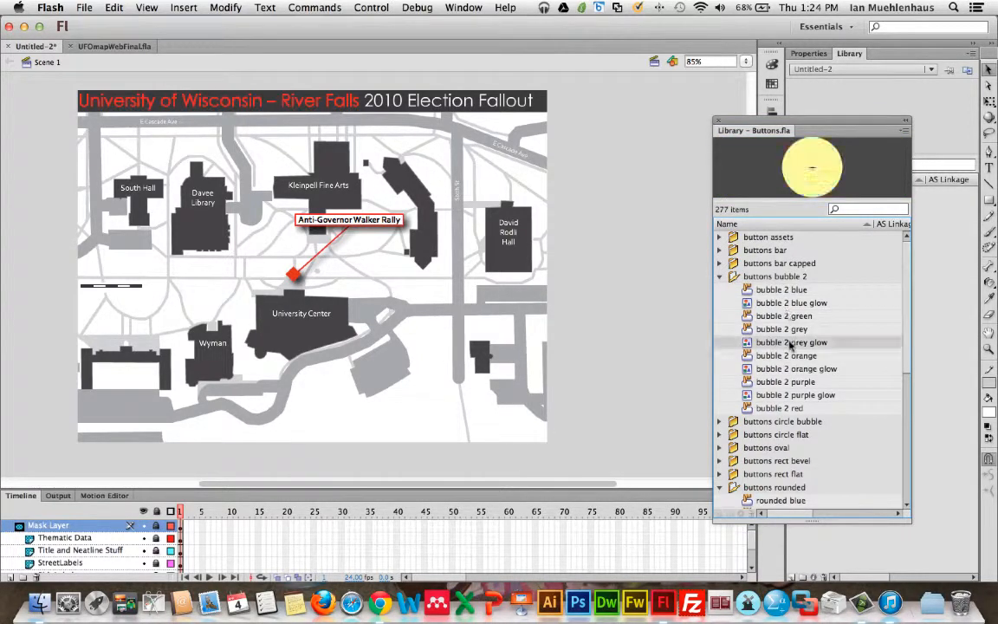
click(720, 123)
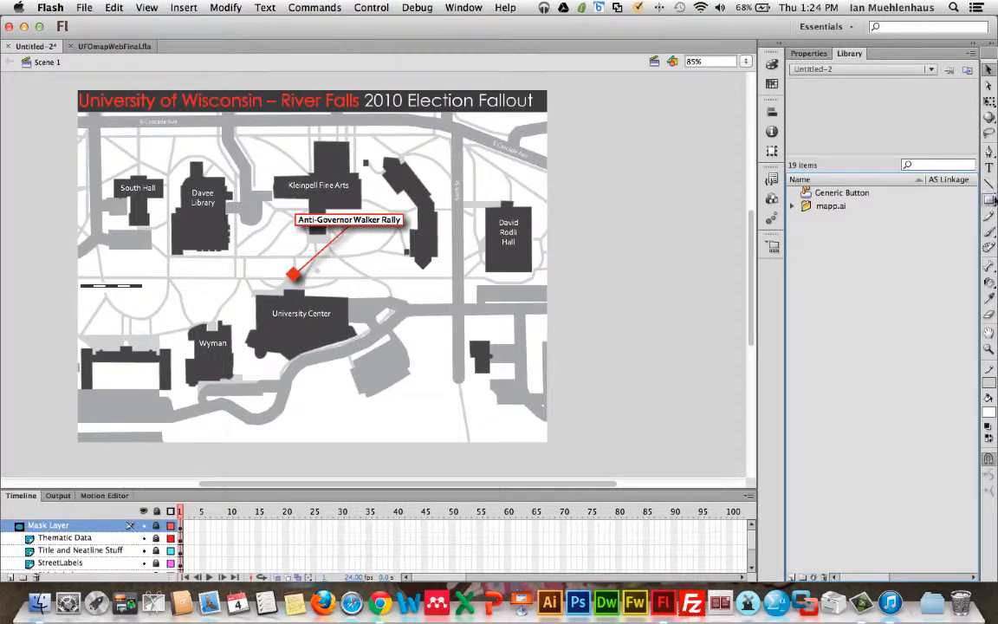
Choose the Rectangle tool and add a new layer named "Menu Buttons" above the Mask Layer.
click(989, 199)
click(839, 200)
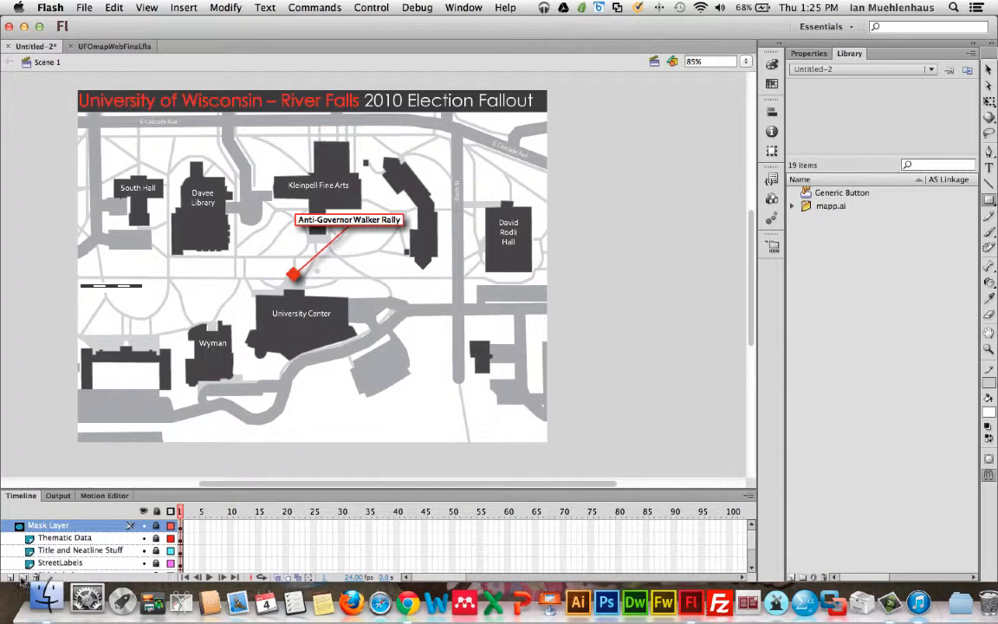
click(12, 578)
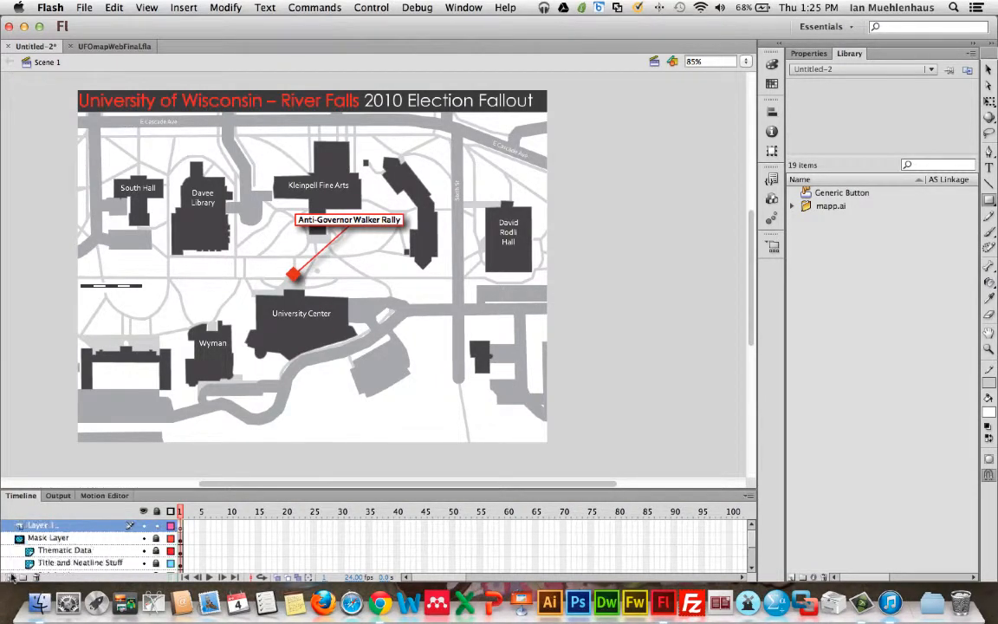
double_click(36, 526)
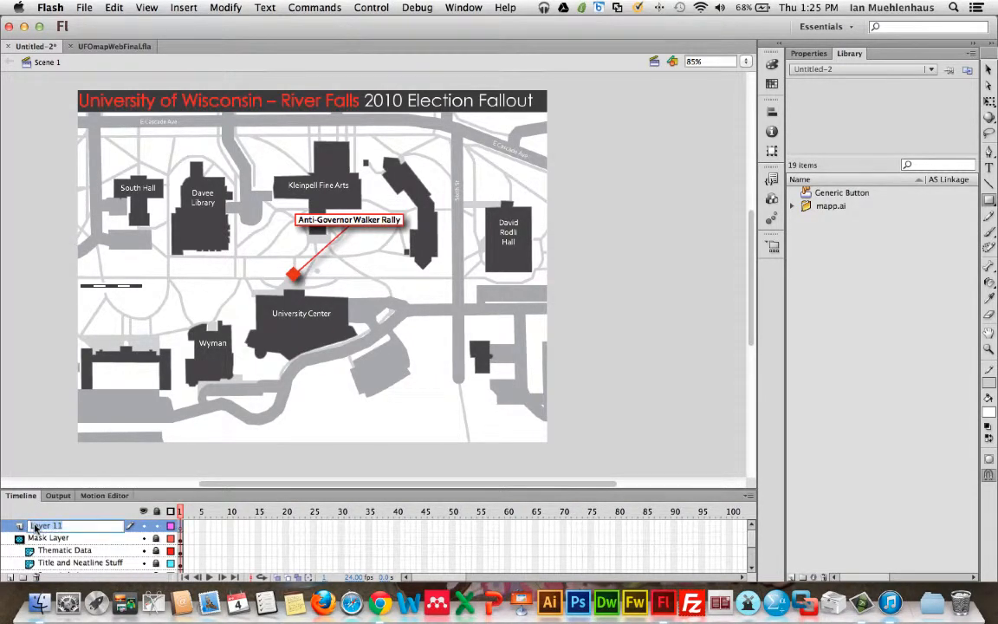
text(Menu Buttons)
key(Return)
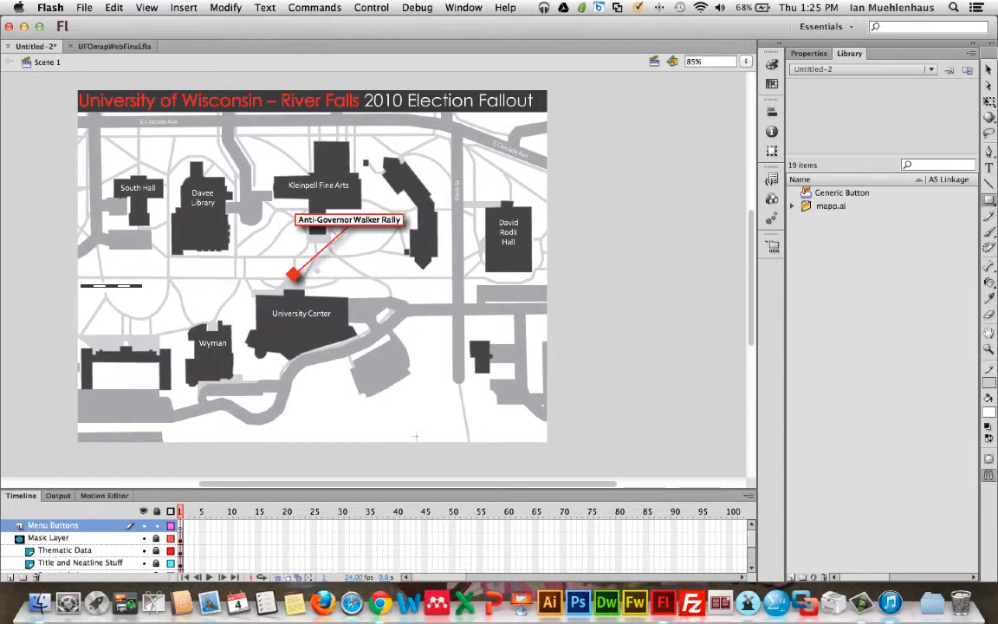
Draw a rectangle about 72 by 34 px in the white area near the map's lower edge, with light grey fill and dark grey stroke.
drag(395, 412, 436, 432)
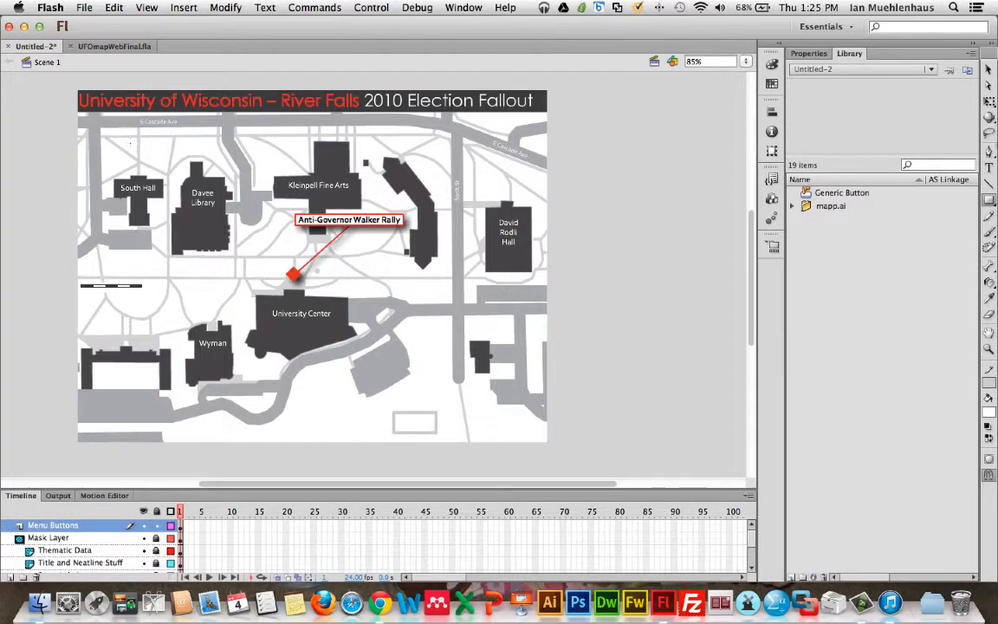
key(v)
double_click(407, 421)
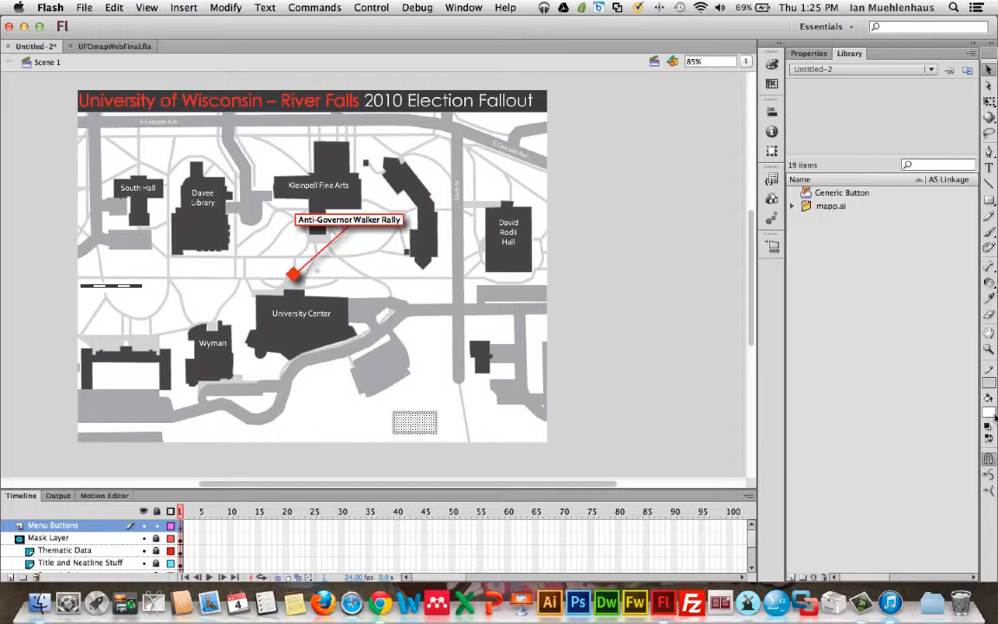
click(992, 413)
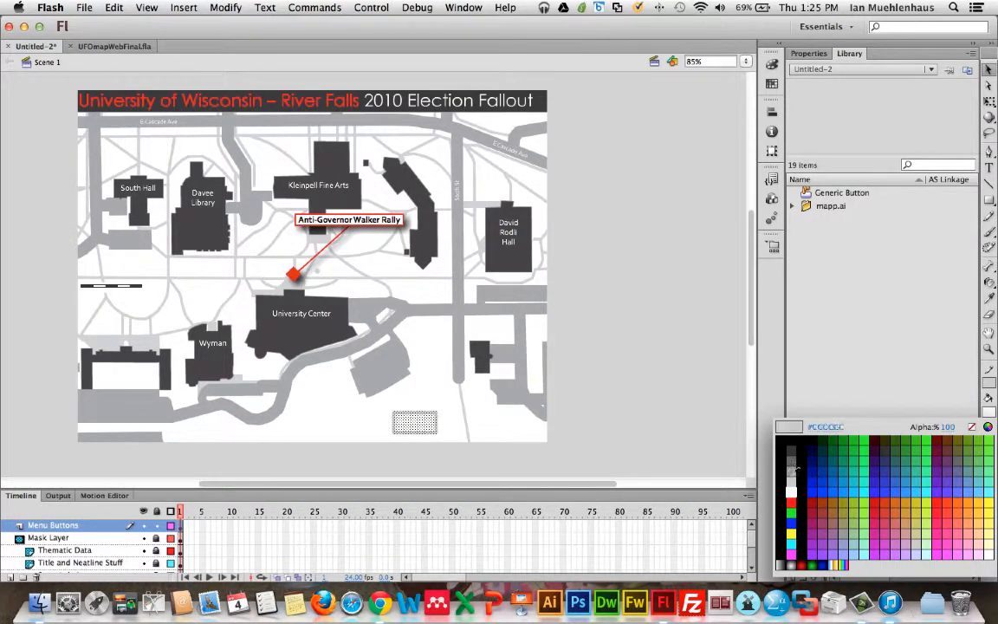
click(793, 475)
click(992, 397)
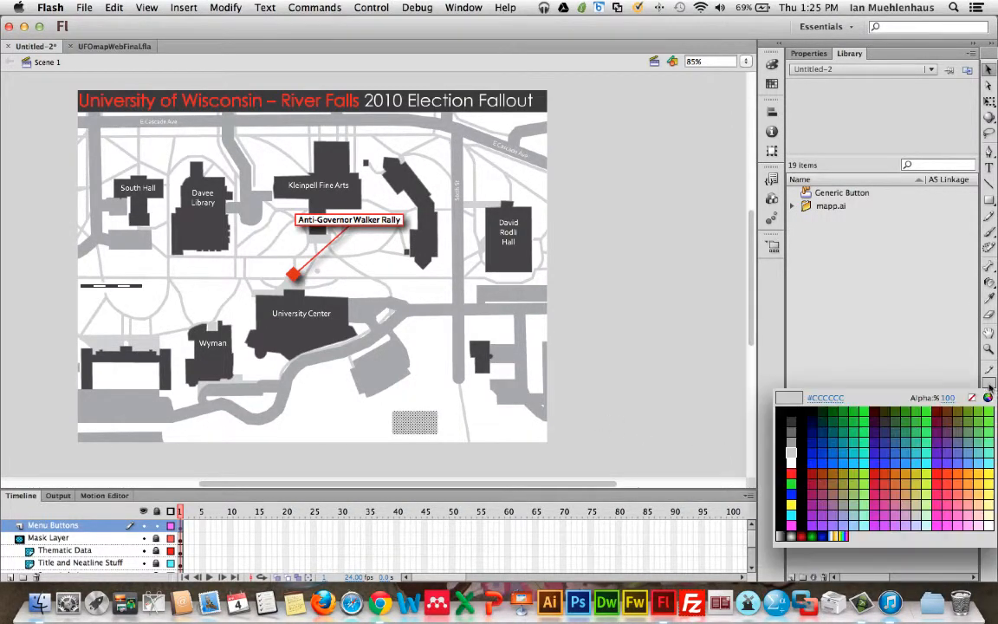
click(699, 412)
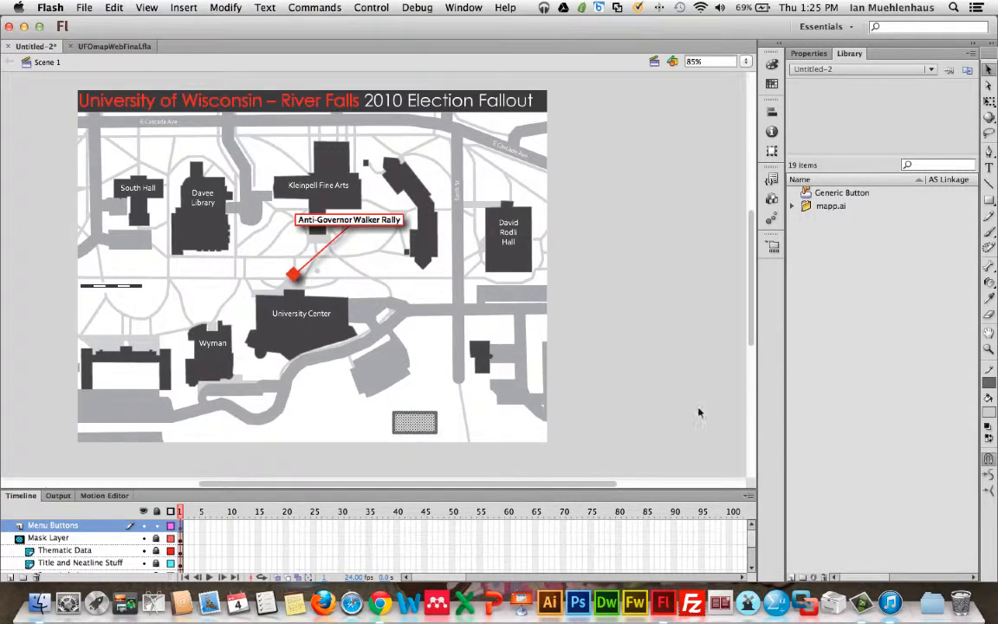
Set the stroke size of the grey button rectangle to 2.
click(587, 379)
click(425, 426)
click(808, 53)
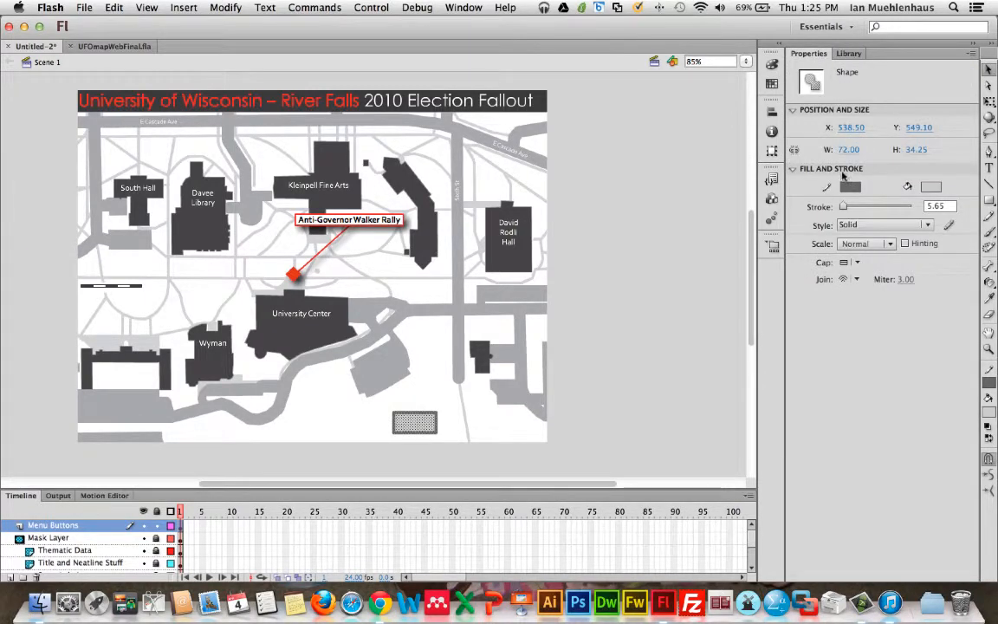
double_click(939, 206)
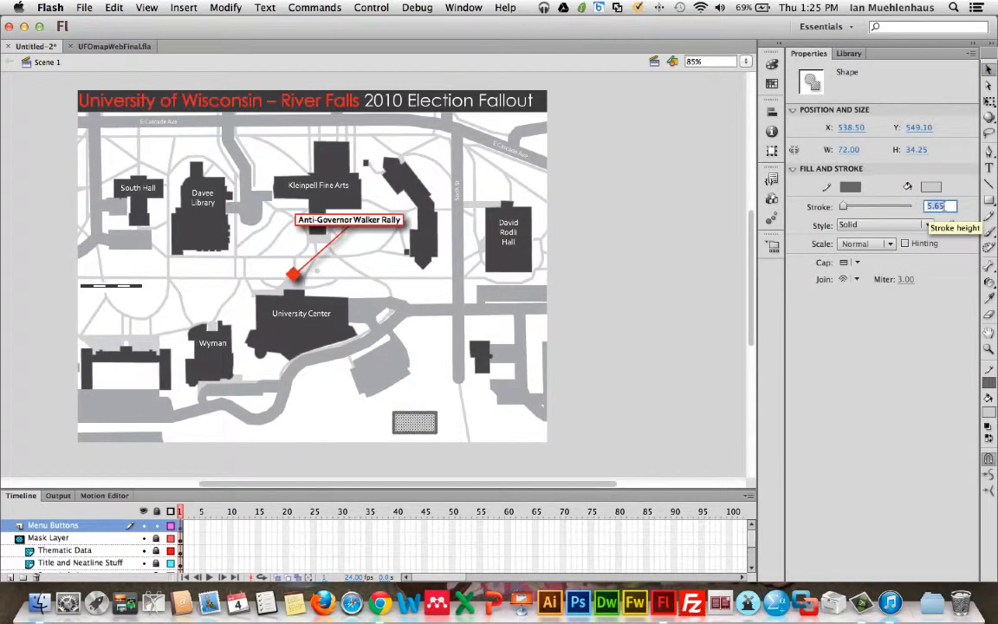
text(2)
key(Return)
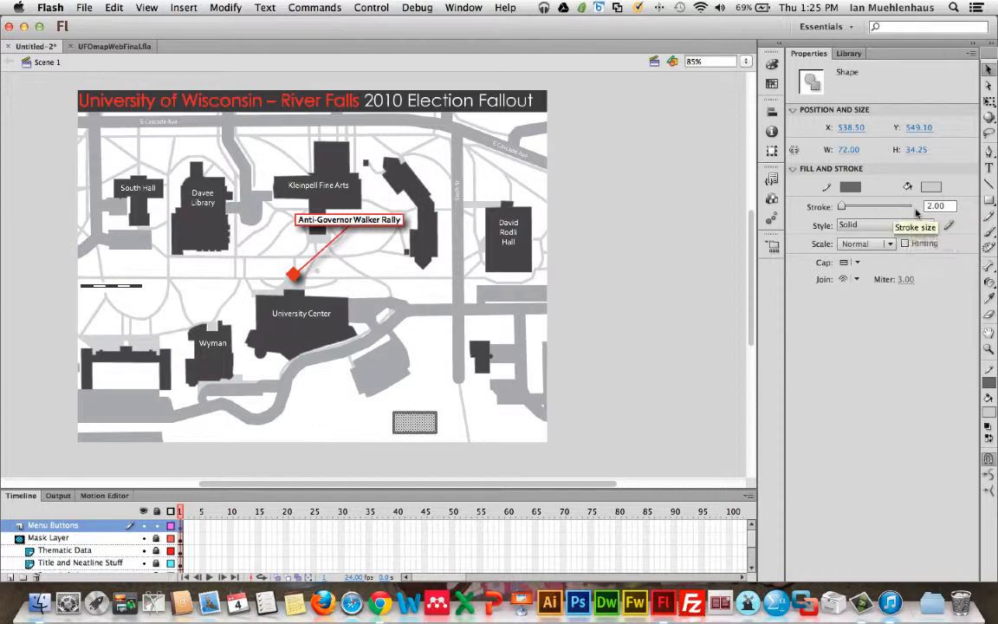
Set the stroke size of the grey button rectangle to 1 and deselect it.
text(1)
key(Return)
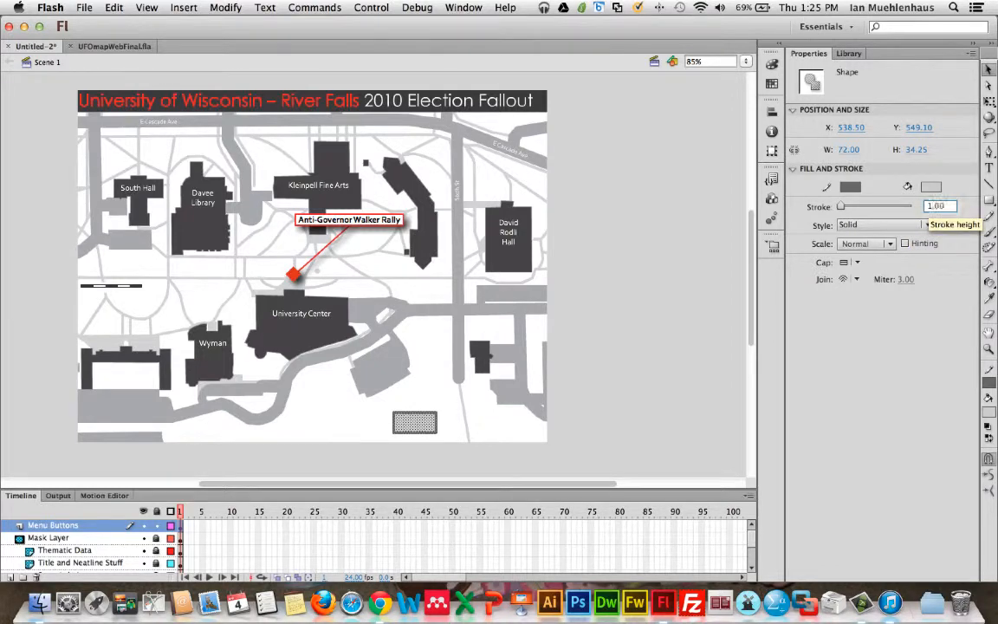
click(747, 411)
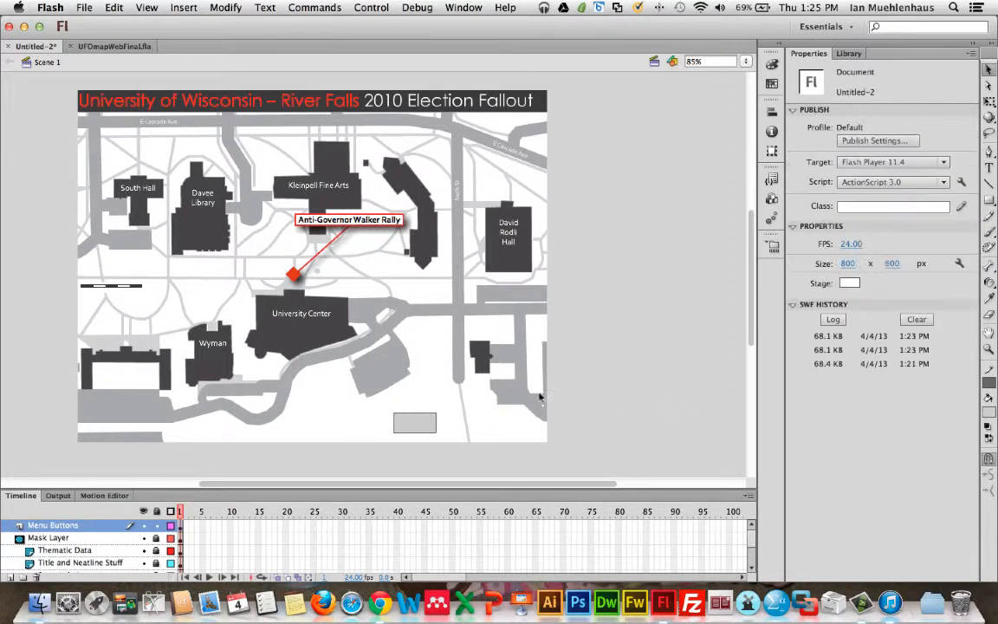
Start converting the grey rectangle to a symbol, with type Button and the registration point at its centre.
click(426, 424)
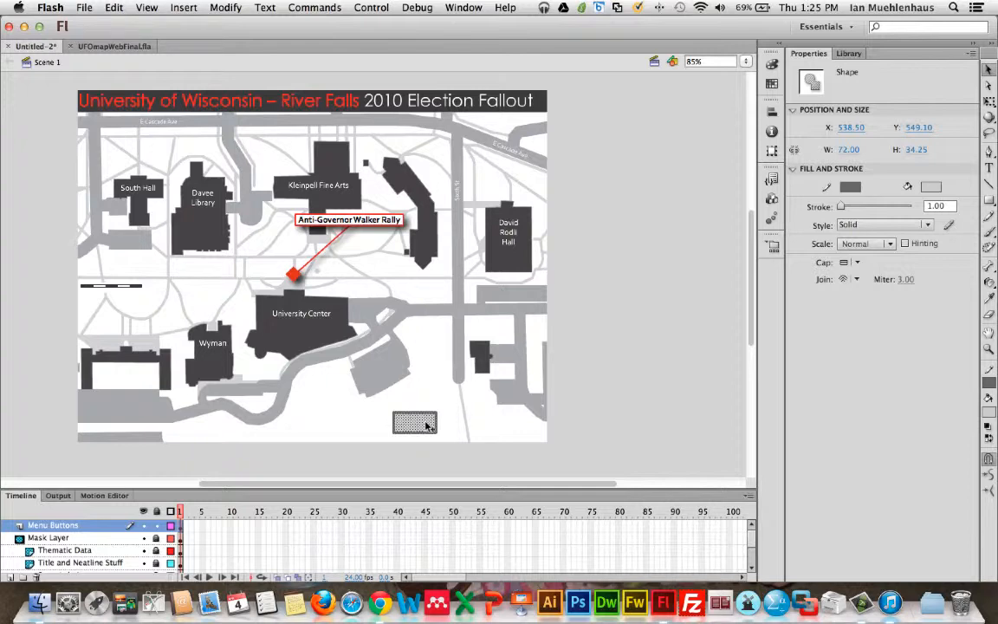
key(F8)
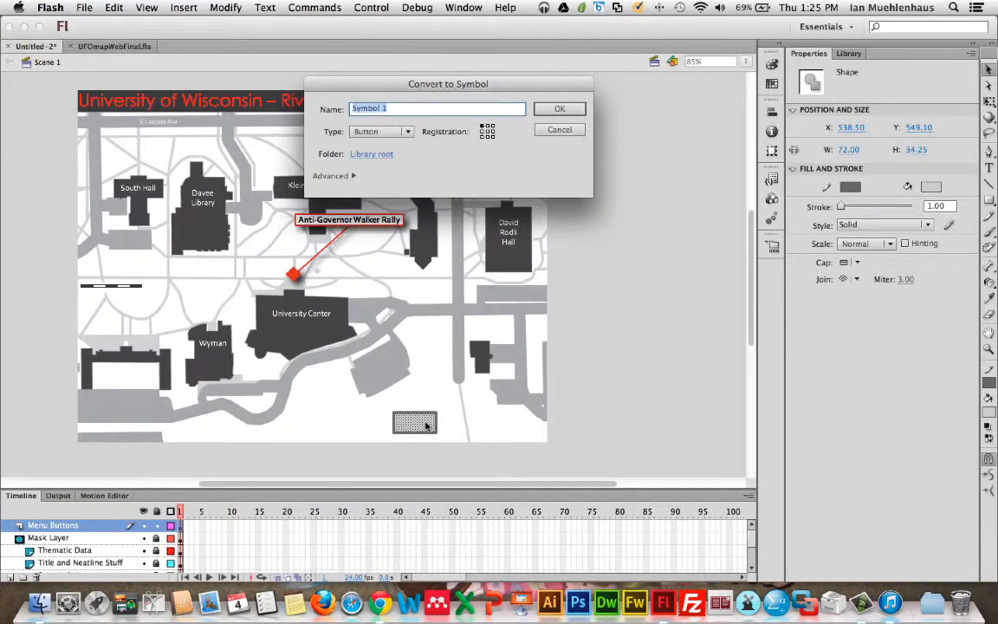
click(381, 132)
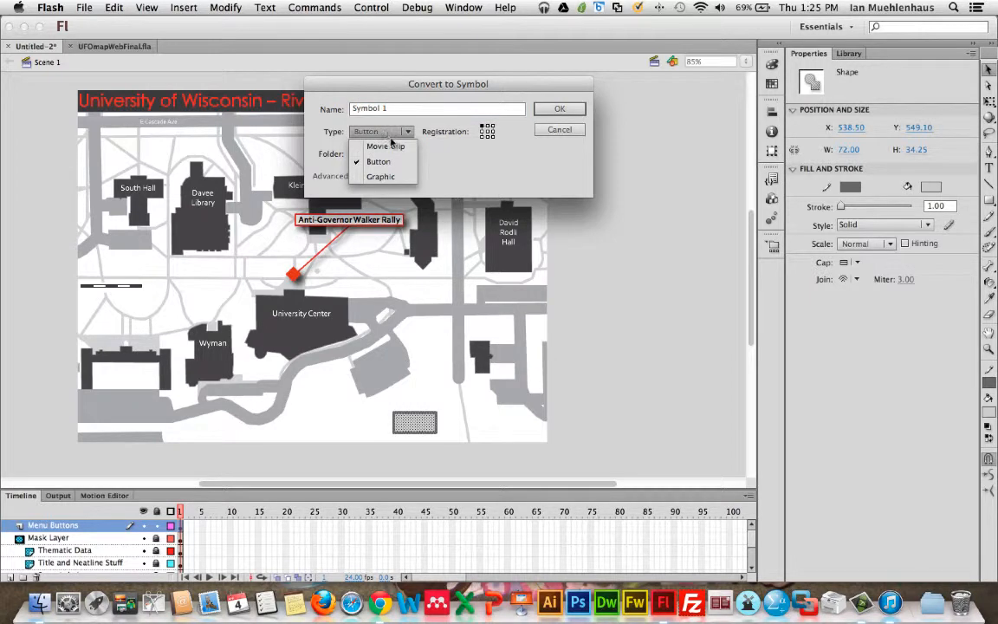
click(394, 148)
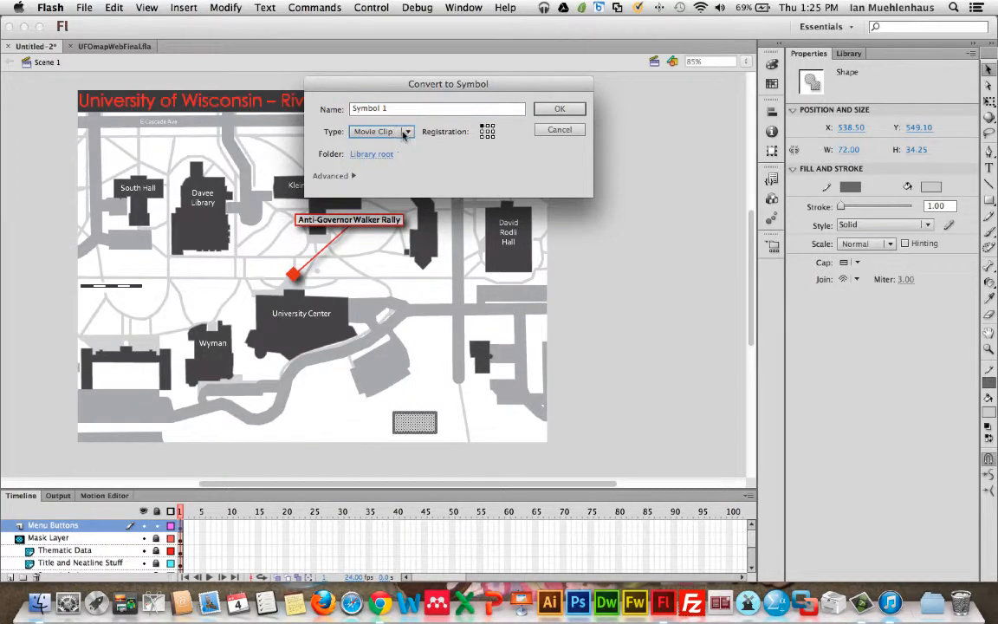
click(406, 132)
click(381, 149)
click(386, 131)
click(386, 173)
click(382, 132)
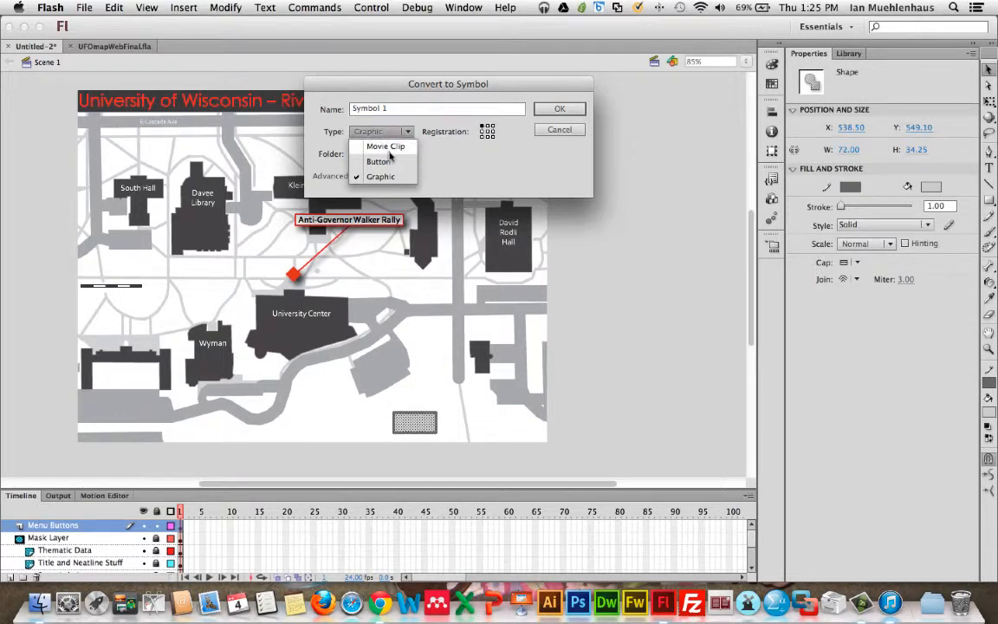
click(364, 148)
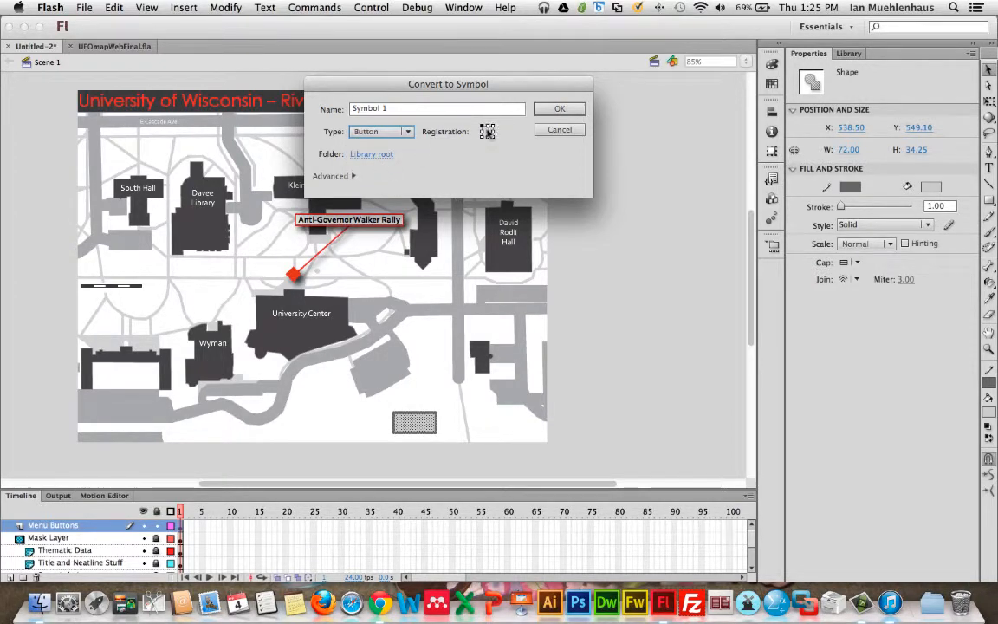
Name the symbol "button" and create it.
drag(405, 108, 347, 108)
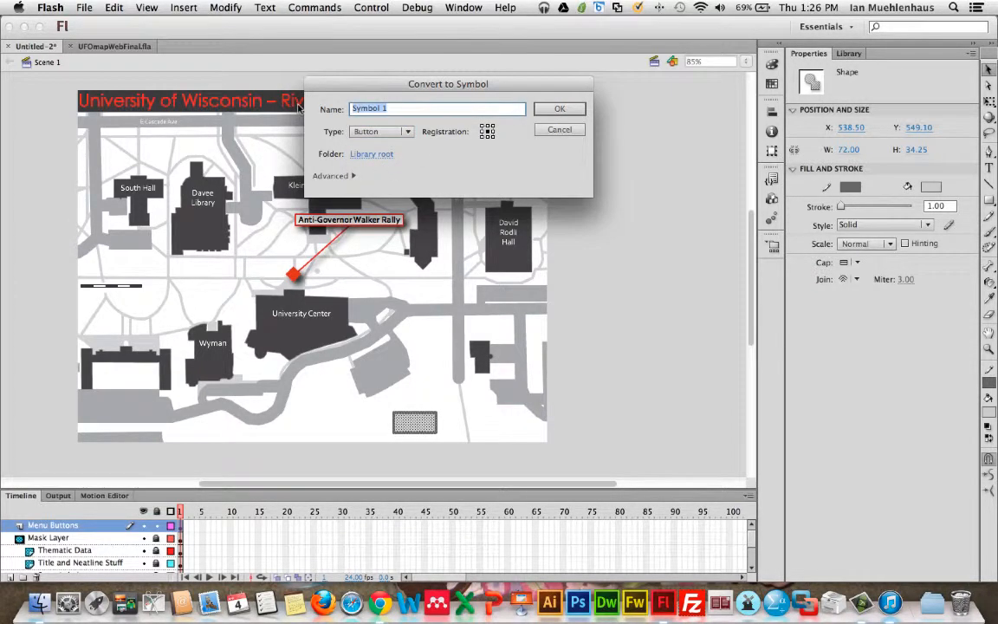
text(C)
text(utton)
key(BackSpace)
key(BackSpace)
key(BackSpace)
key(BackSpace)
key(BackSpace)
click(561, 110)
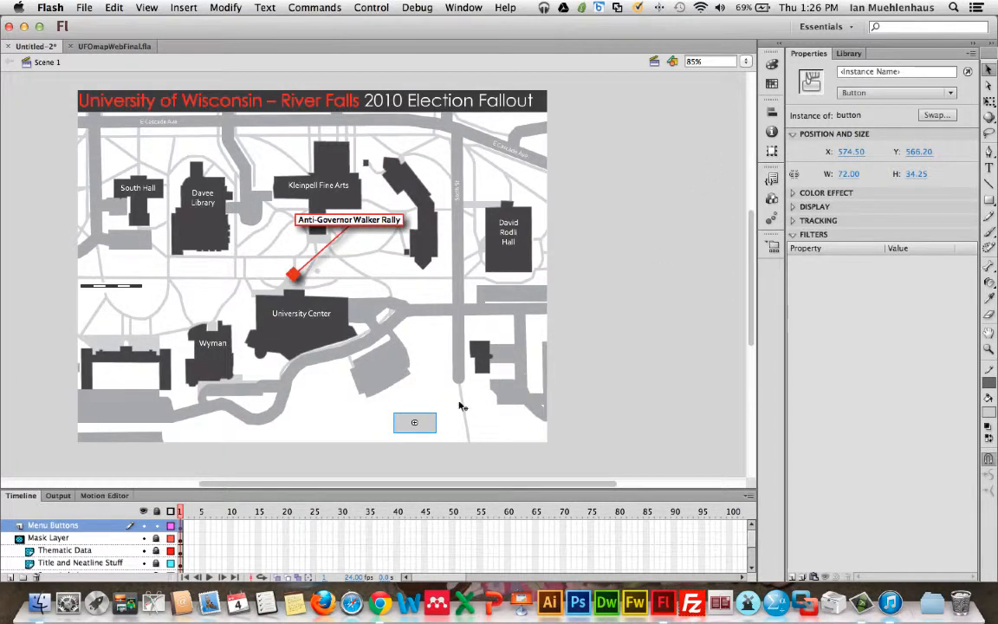
Move the button into the map's lower-right corner and give it the instance name "buildingButton".
drag(427, 428, 523, 426)
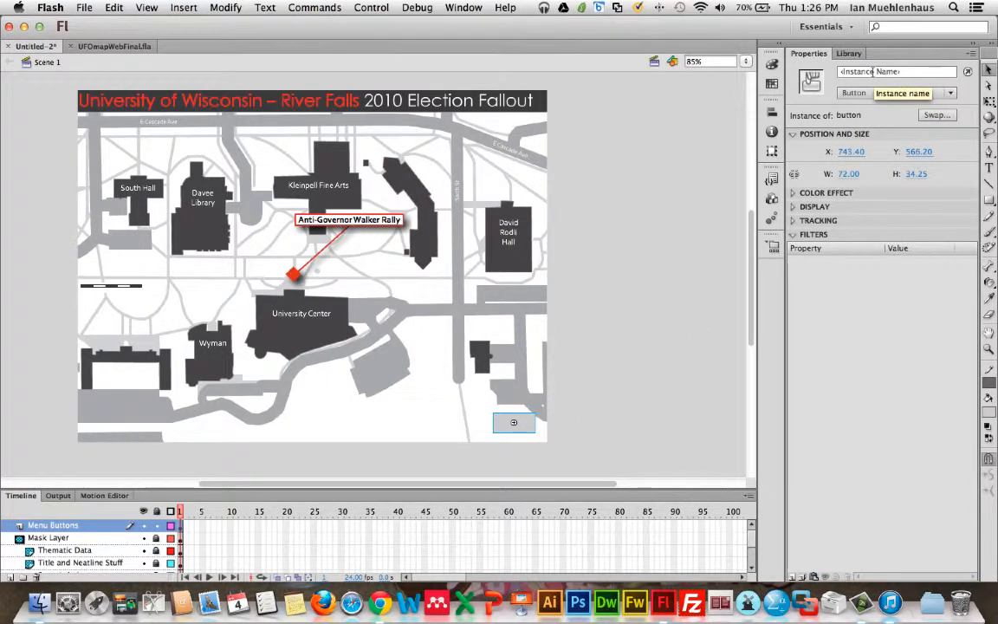
click(872, 72)
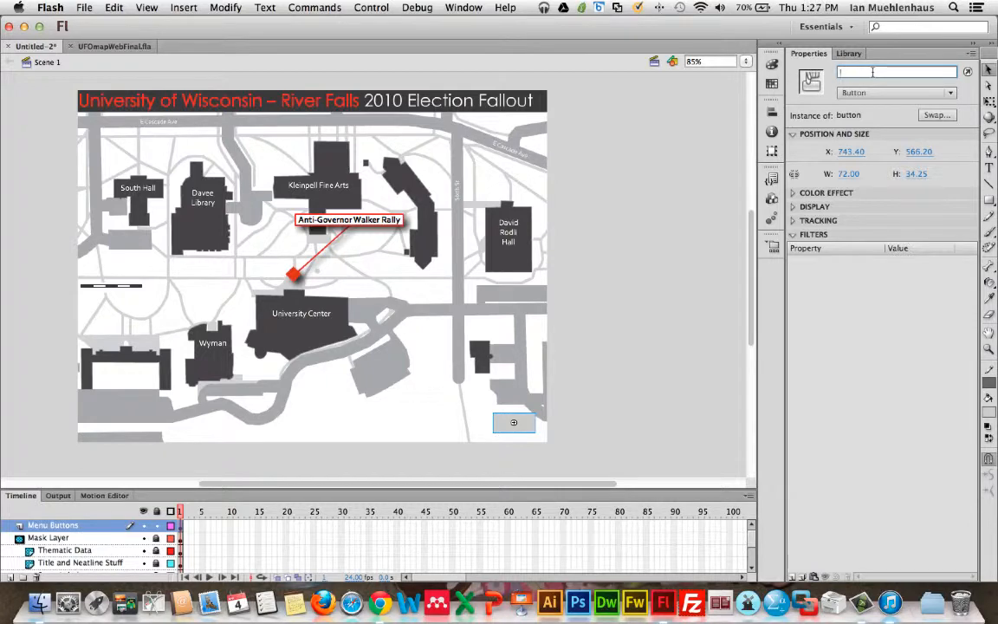
text(buildingLabel)
key(BackSpace)
key(BackSpace)
key(BackSpace)
key(BackSpace)
key(BackSpace)
key(BackSpace)
key(BackSpace)
key(BackSpace)
key(BackSpace)
text(ingButton)
key(Down)
click(649, 258)
Place a second instance of the "button" library symbol directly to the left of the first, level with it.
click(850, 53)
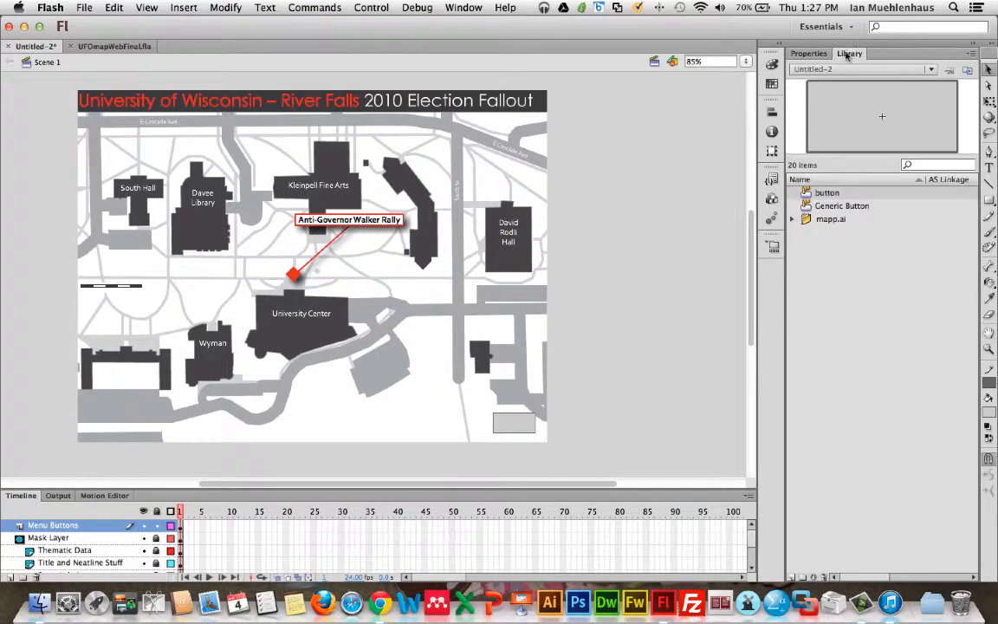
click(852, 207)
click(842, 193)
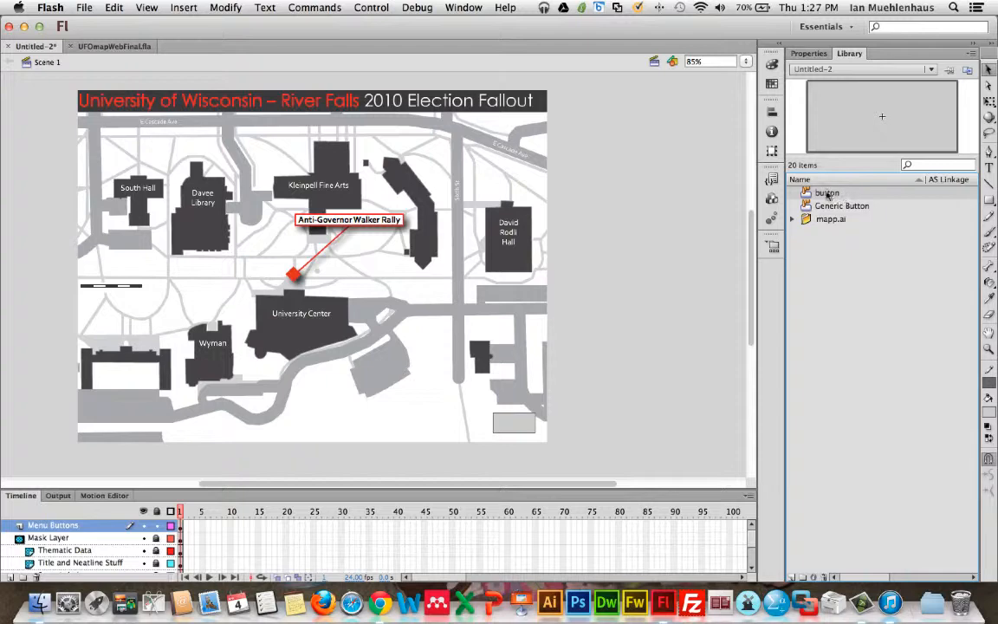
drag(842, 195, 465, 422)
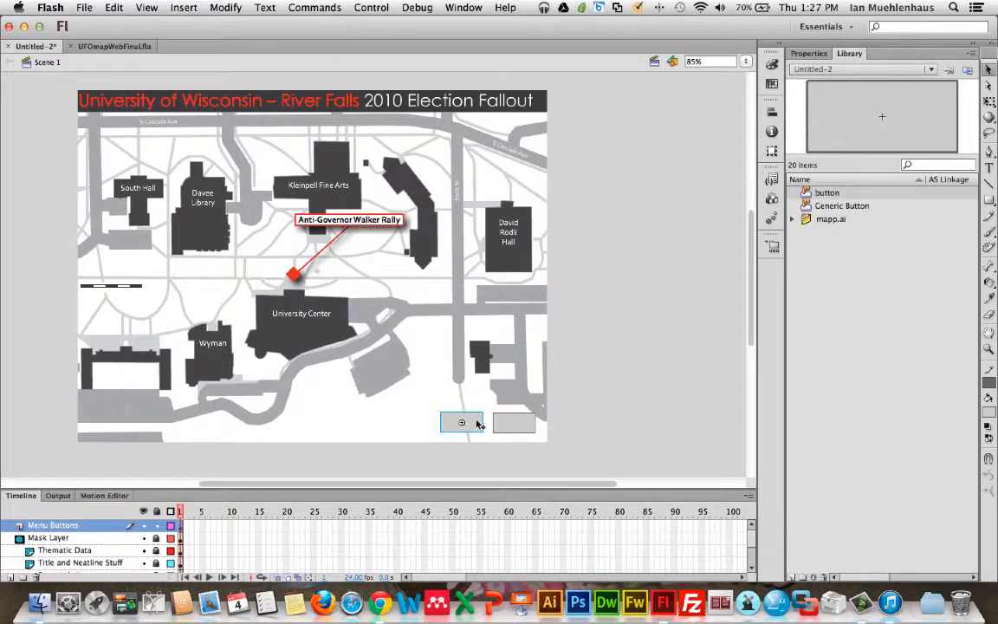
drag(477, 422, 481, 423)
click(591, 423)
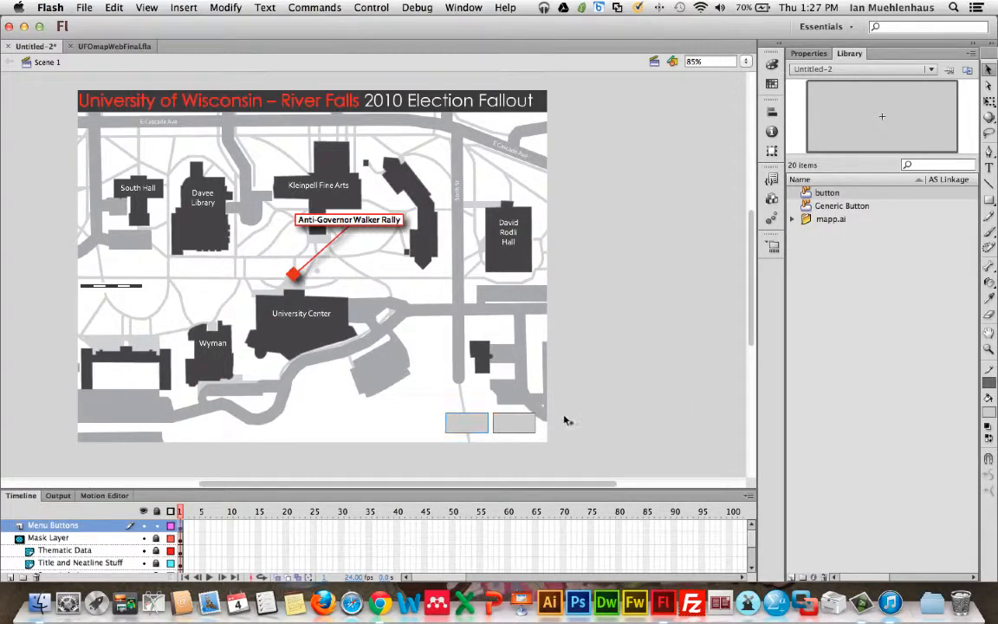
Give the second, left-hand button the instance name "titleButton" and deselect it.
click(808, 53)
click(516, 423)
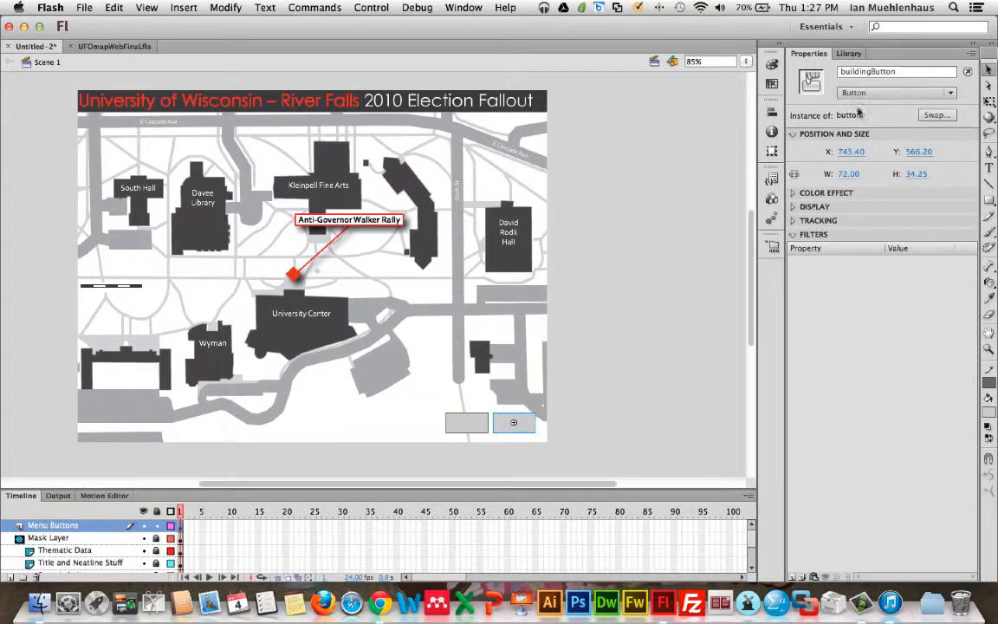
click(484, 424)
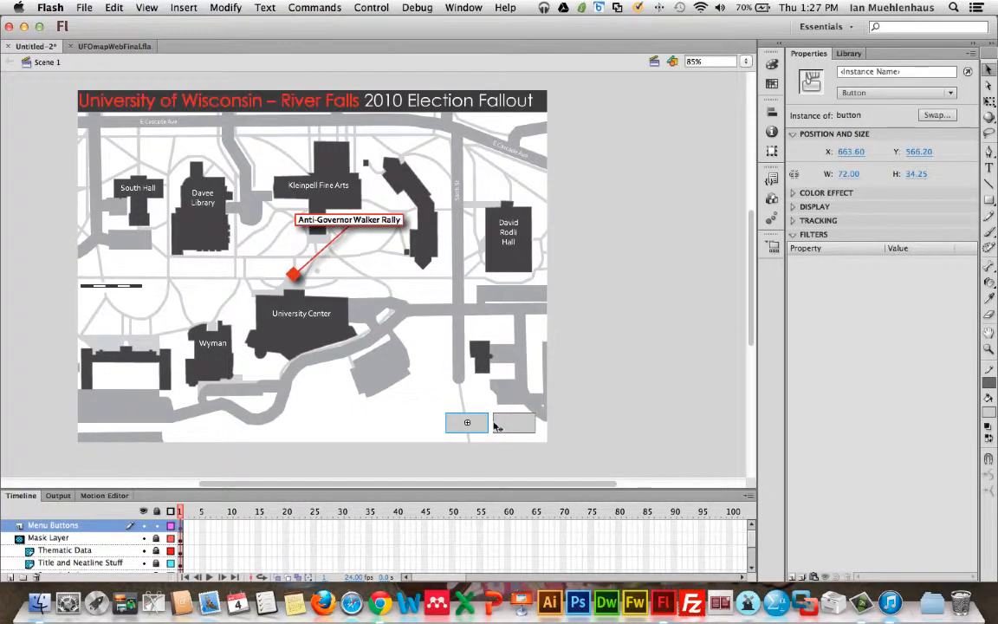
click(862, 72)
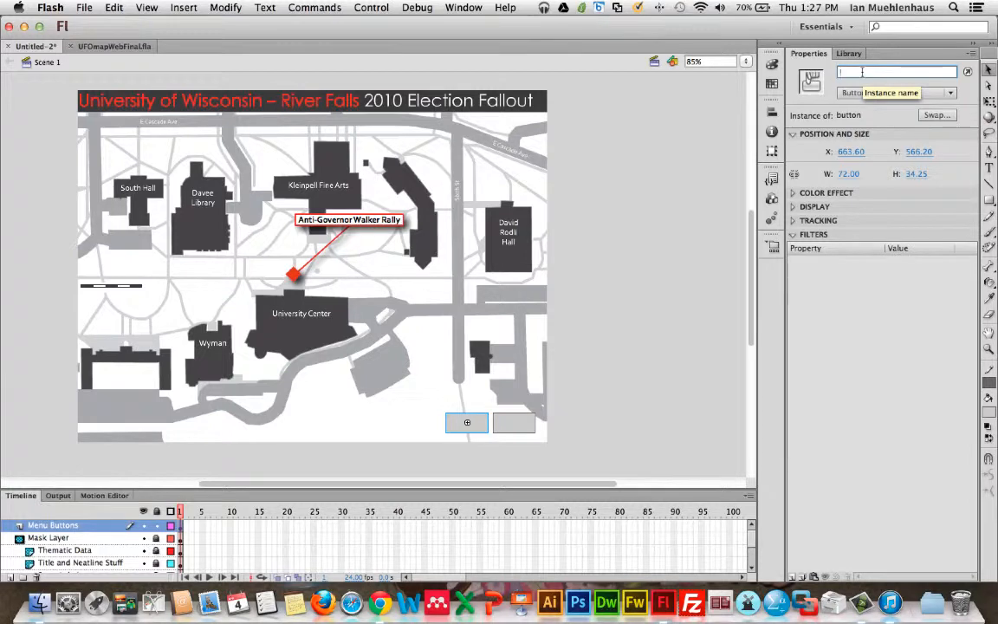
text(Titl)
key(BackSpace)
key(BackSpace)
key(BackSpace)
key(BackSpace)
text(ti)
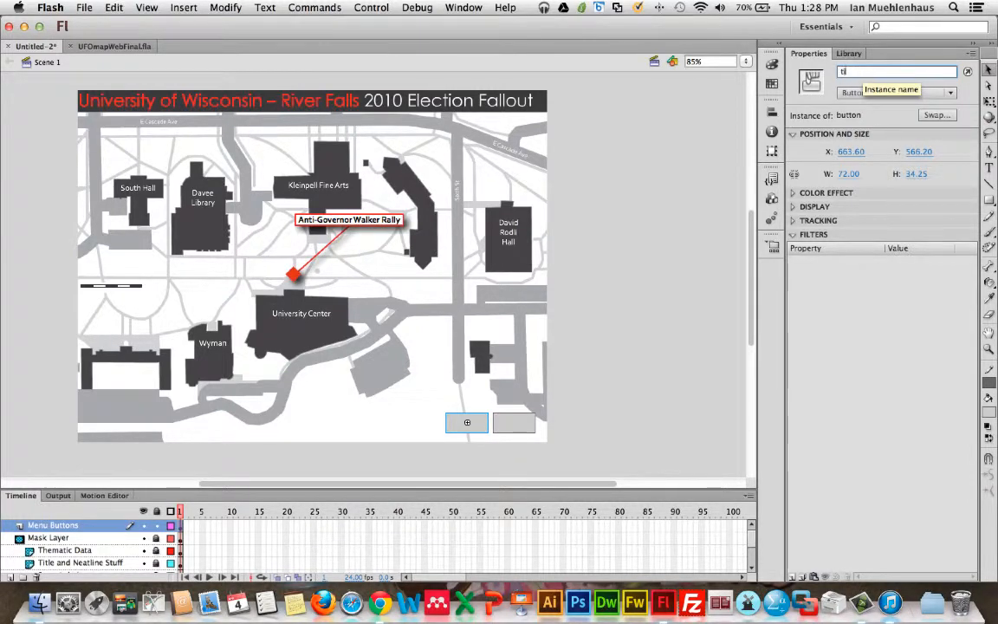
text(tleButton)
key(Return)
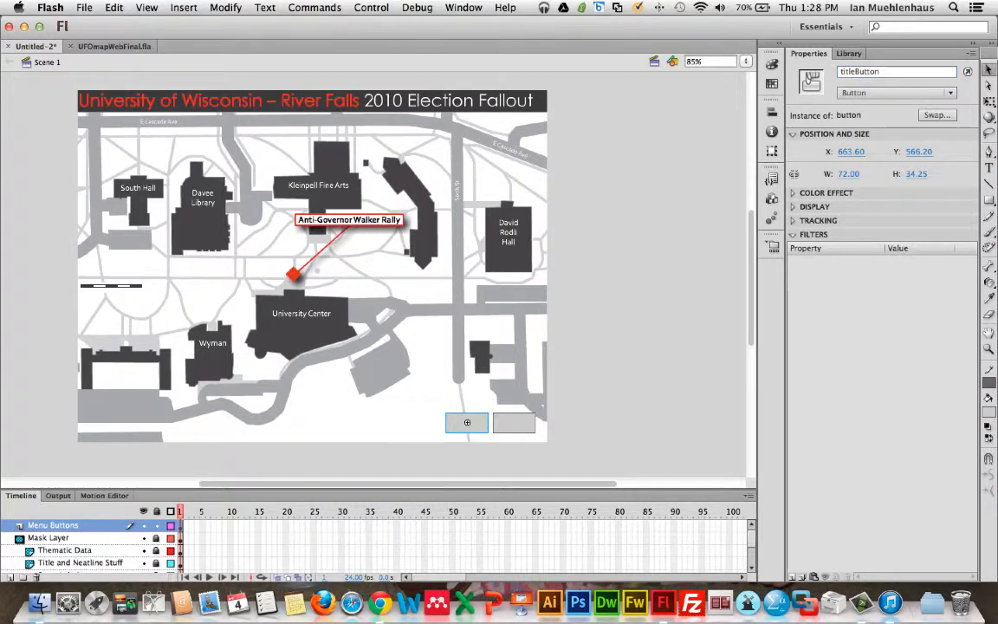
click(662, 305)
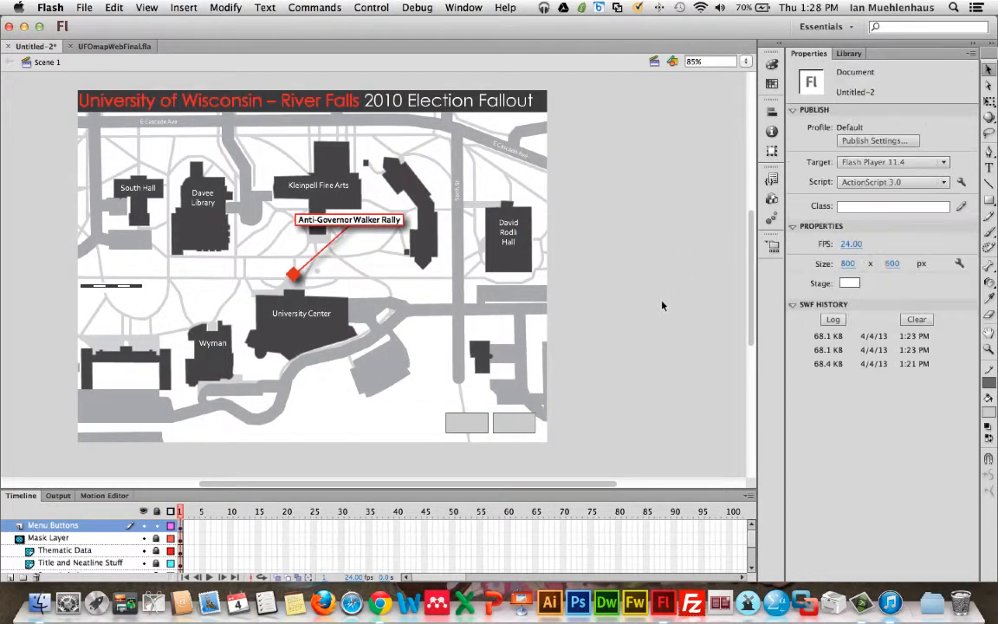
Open the buildingButton instance's symbol for editing in place and enlarge the timeline area.
click(514, 424)
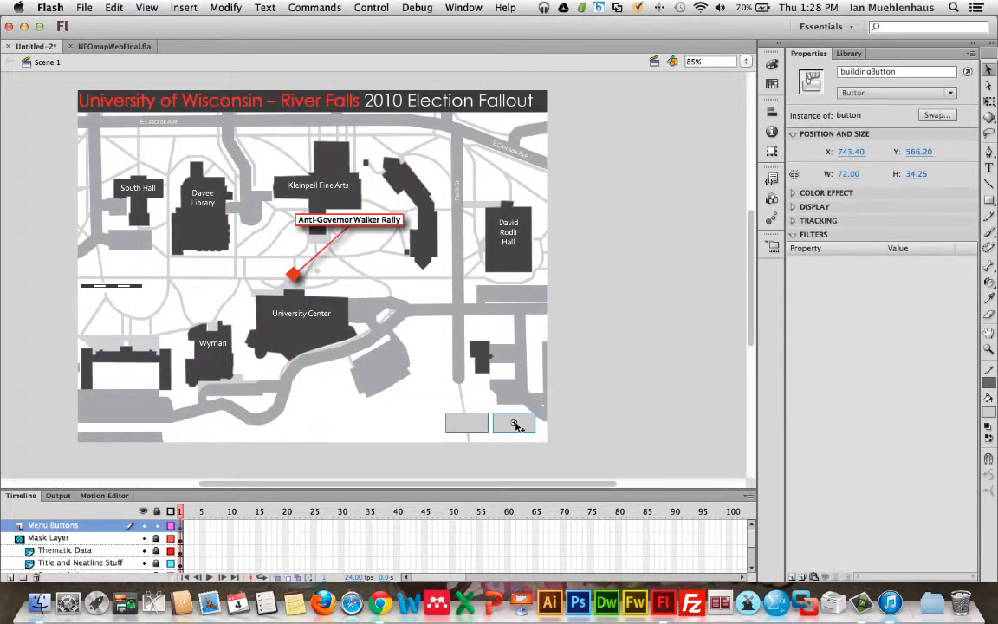
click(464, 428)
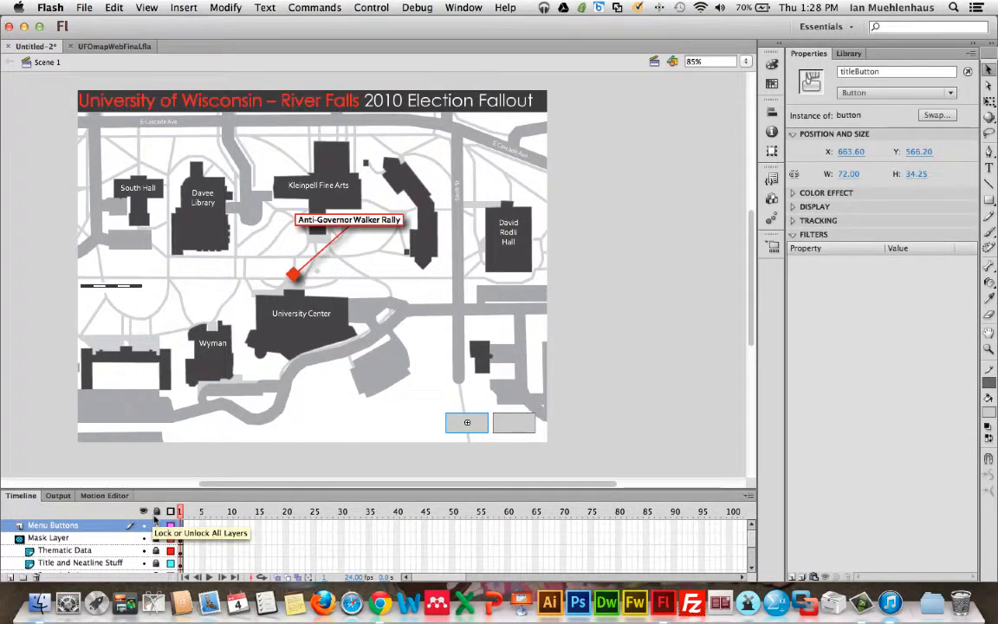
click(509, 426)
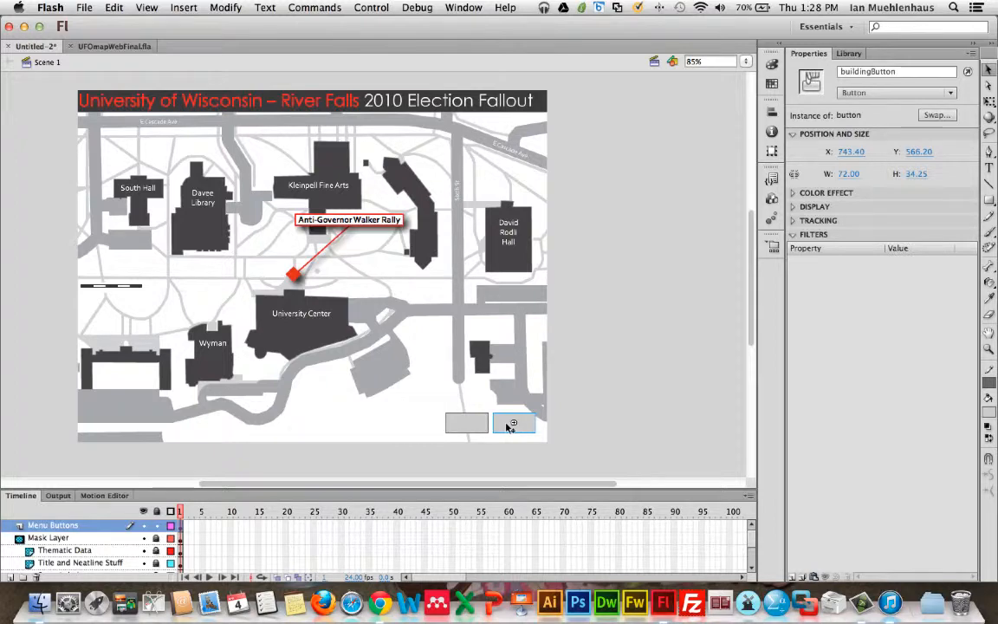
scroll(504, 426, left, 1)
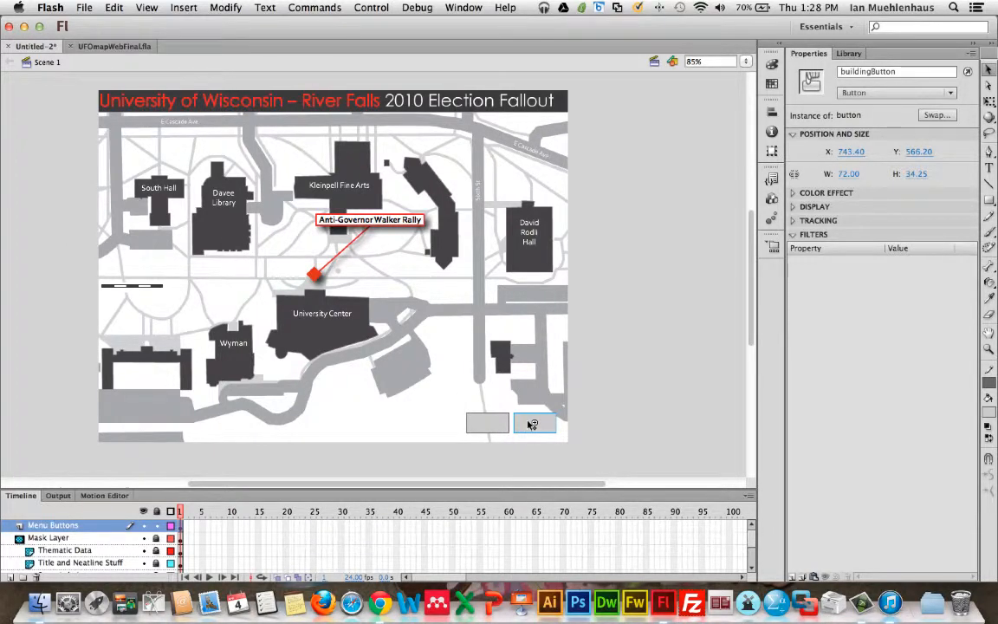
double_click(527, 423)
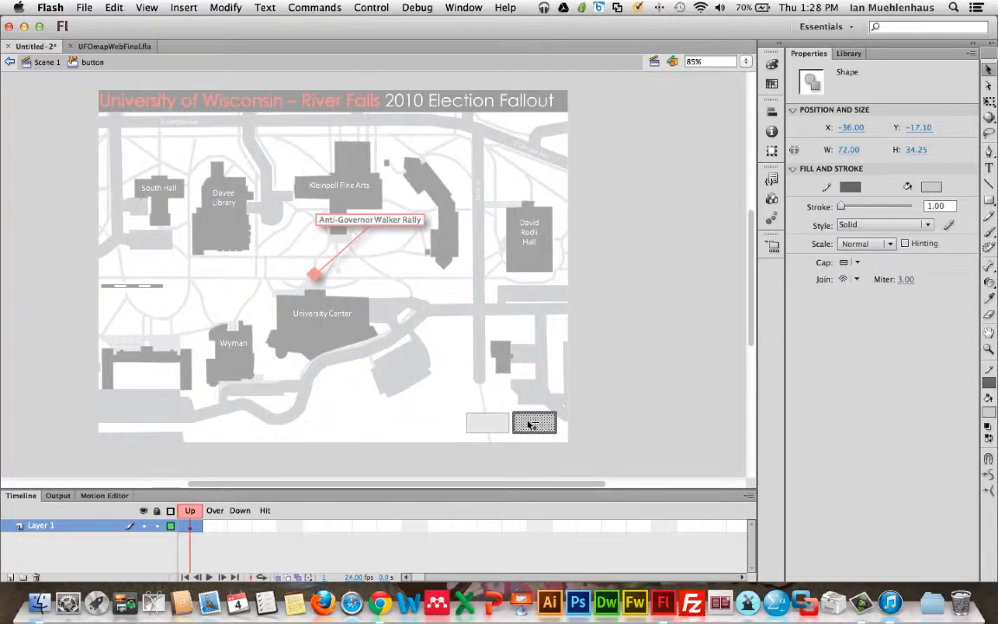
drag(331, 490, 340, 265)
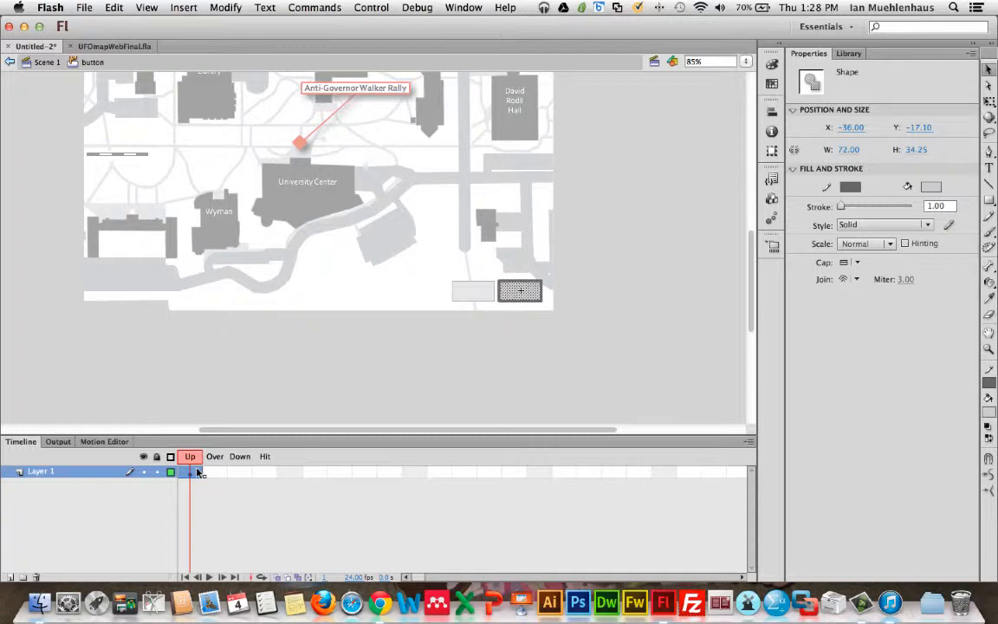
Copy the button symbol's Up frame on Layer 1 and paste it into the Over frame.
drag(198, 472, 223, 476)
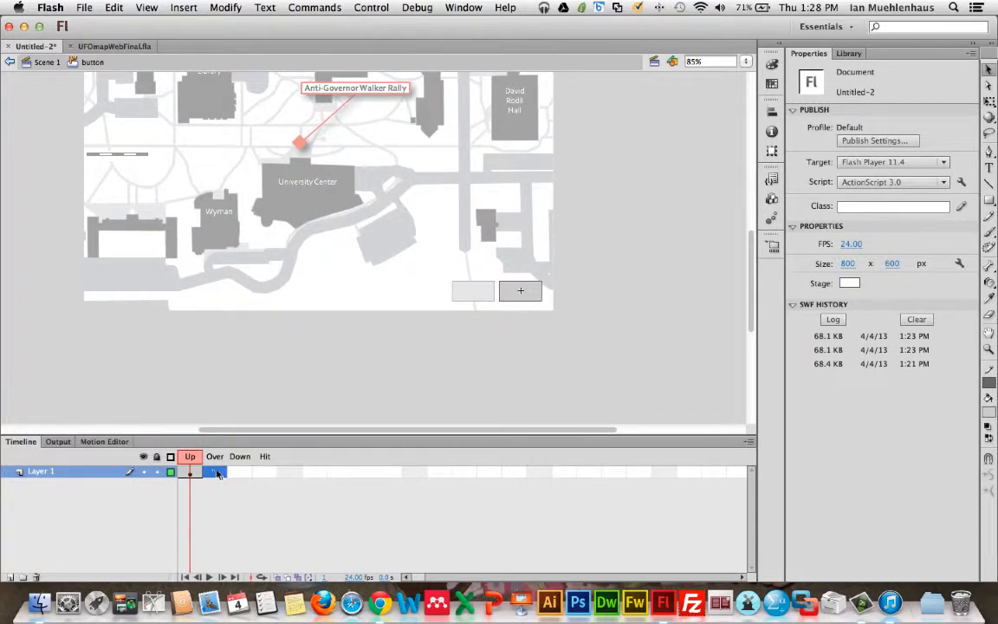
click(241, 473)
click(265, 473)
click(191, 472)
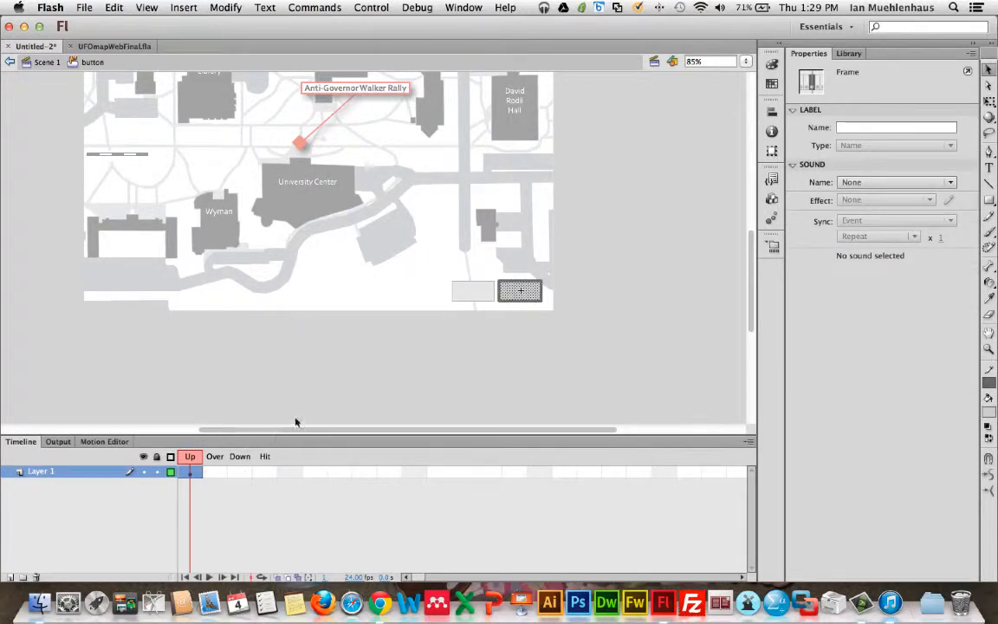
right_click(191, 473)
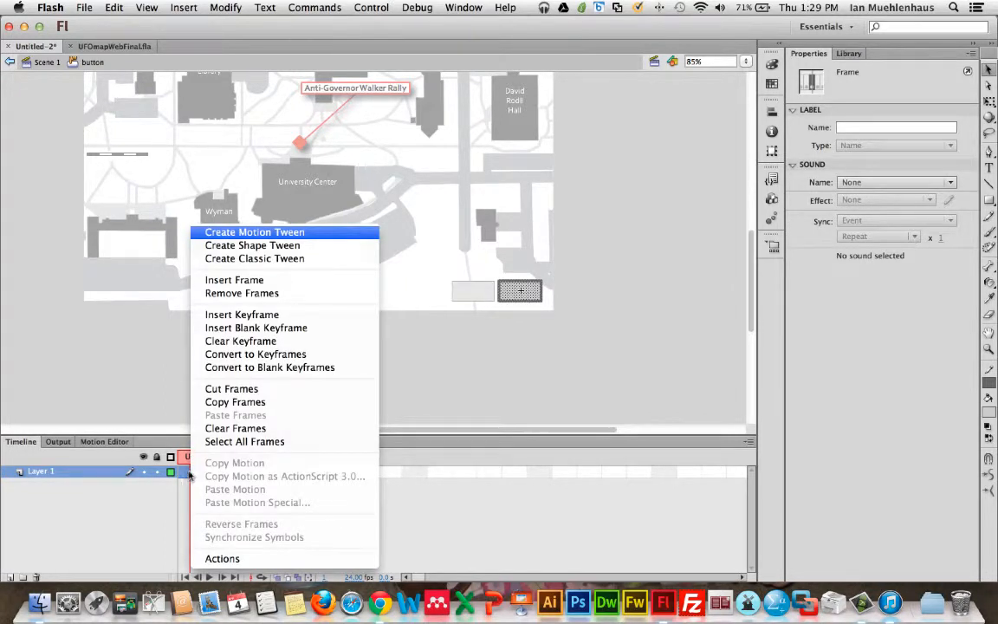
click(236, 402)
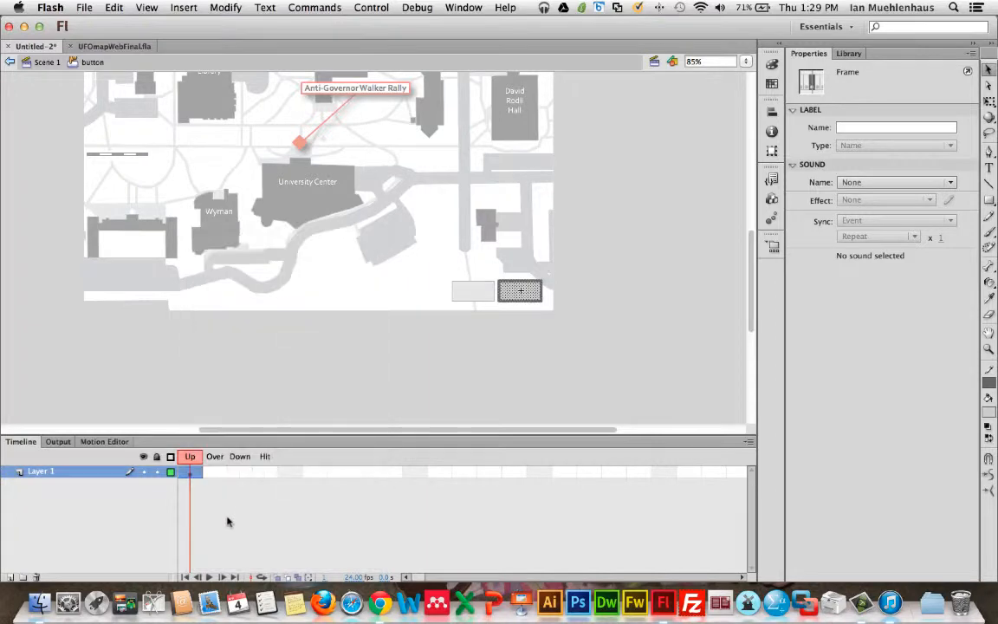
right_click(213, 474)
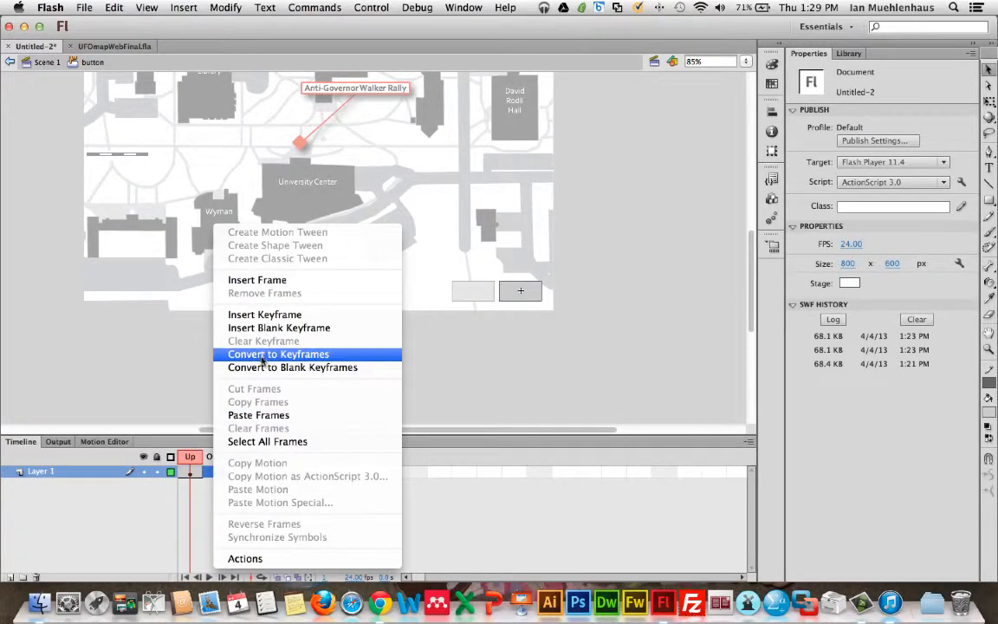
click(260, 415)
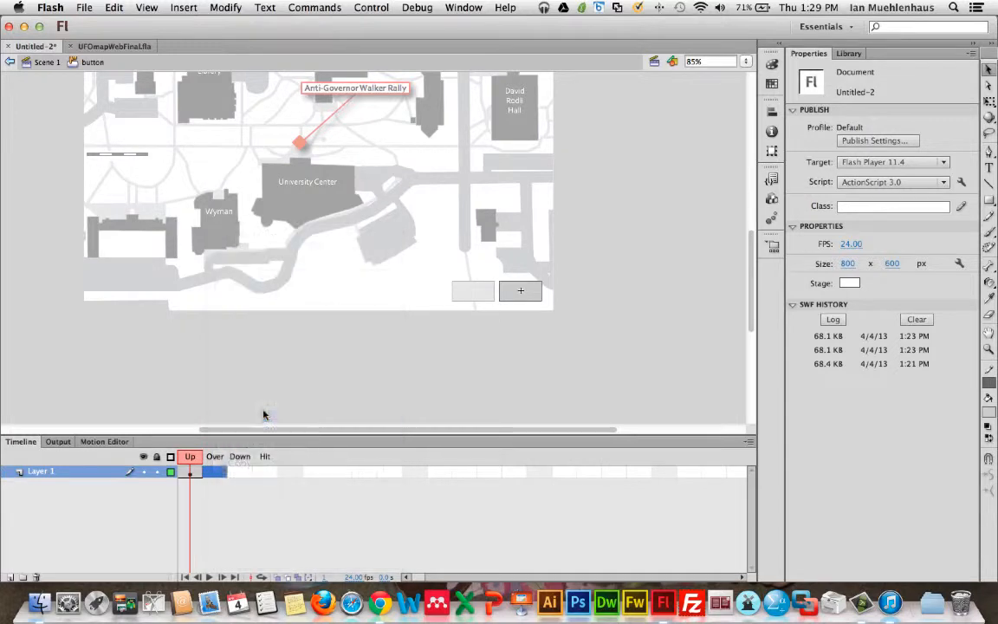
click(192, 473)
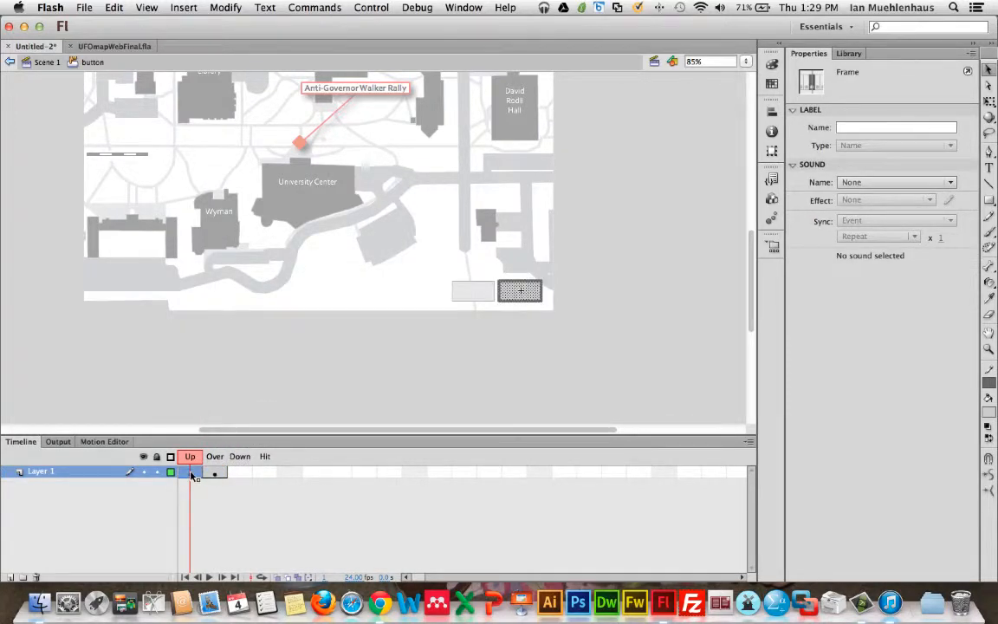
In the button symbol's Over frame, set both the rectangle's outline and its fill to dark gray #333333.
click(216, 473)
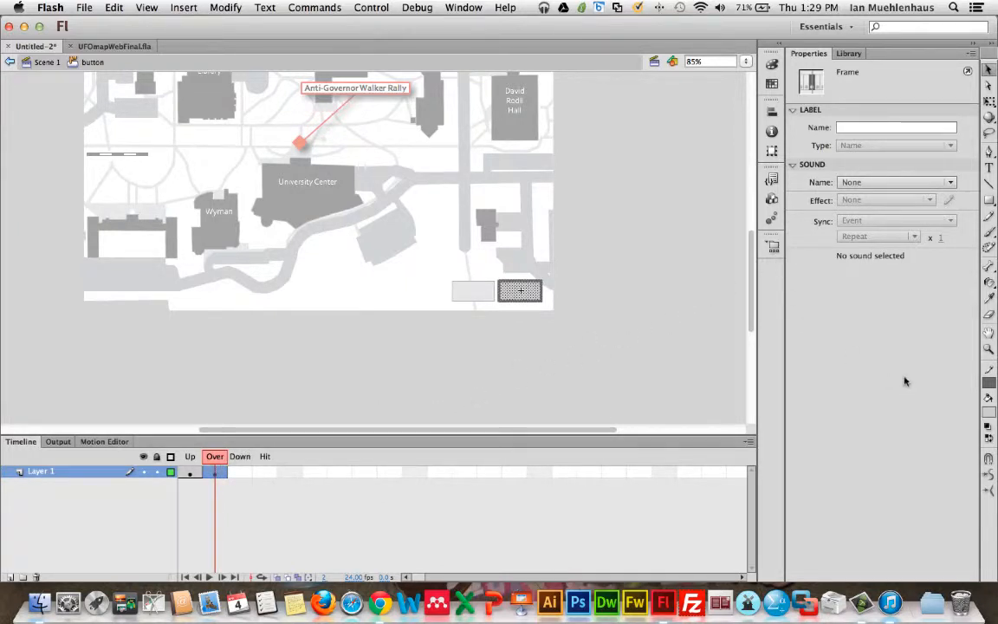
click(989, 391)
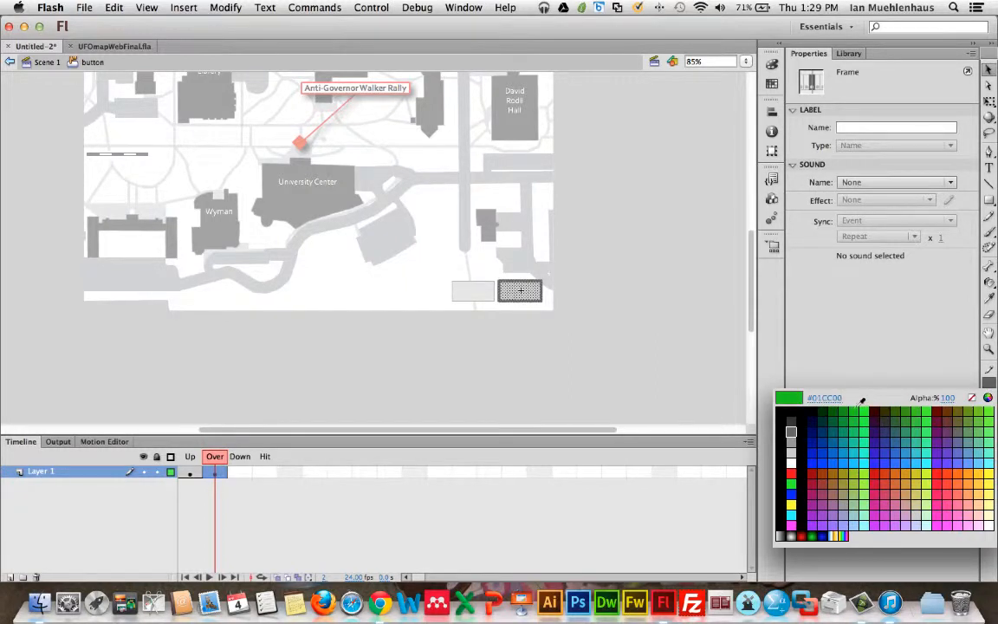
click(792, 413)
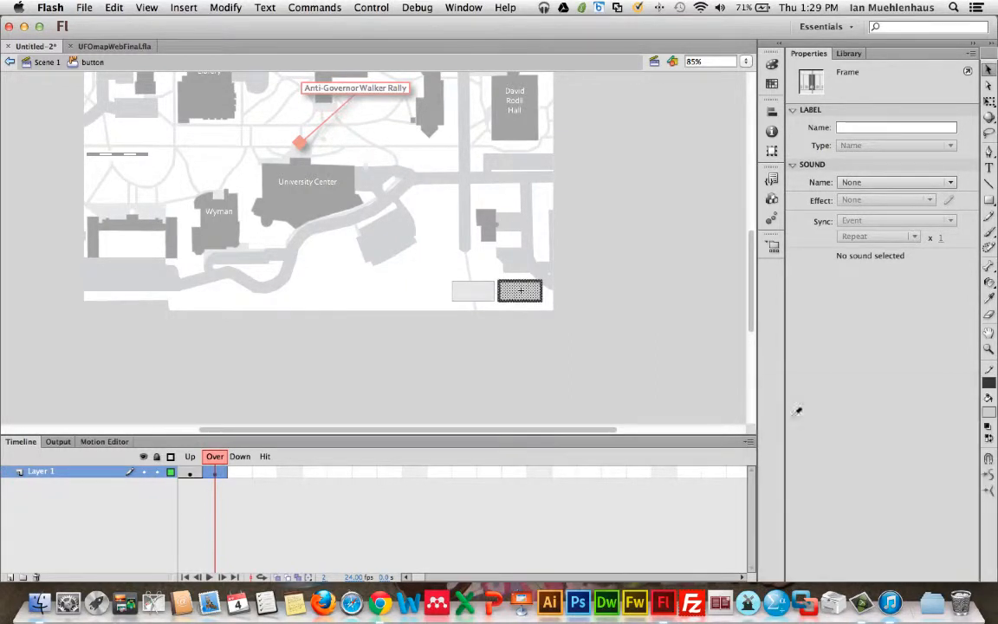
click(989, 408)
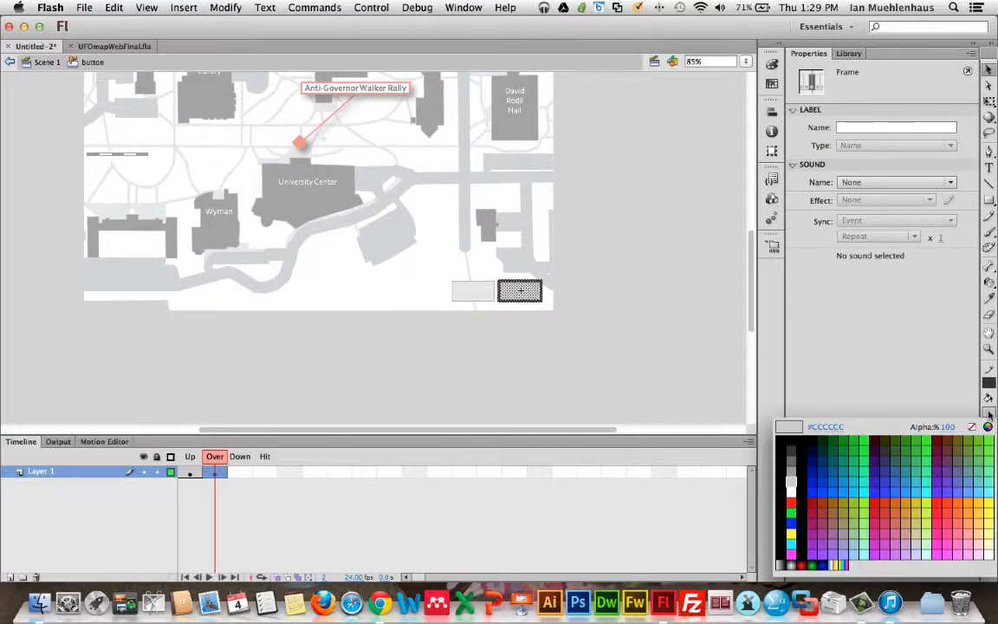
click(791, 459)
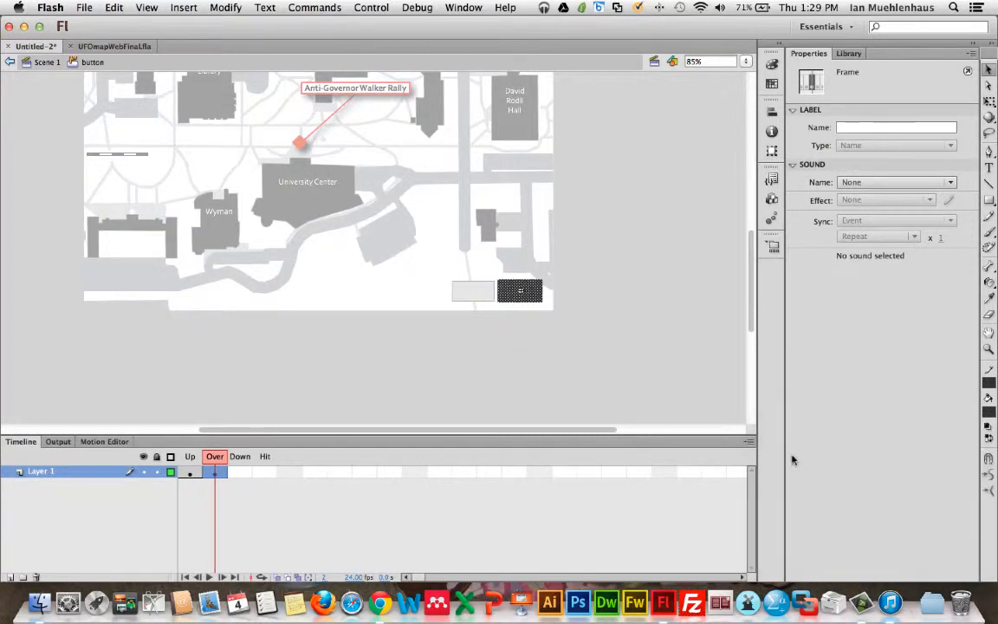
Change the Over-state rectangle's fill to one shade lighter gray than its outline and deselect the shape.
click(620, 359)
click(518, 293)
double_click(518, 294)
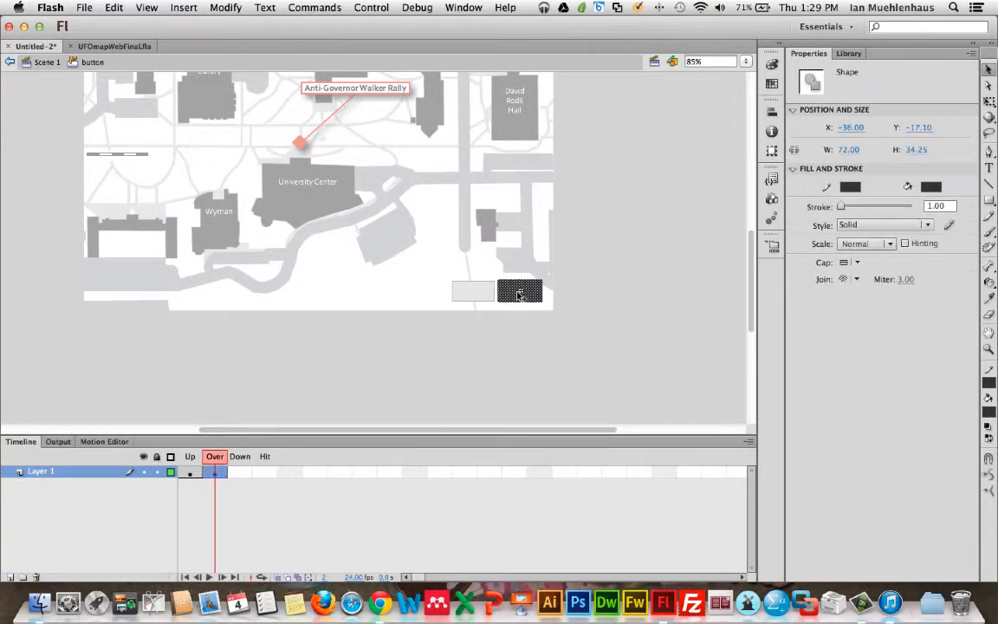
click(990, 416)
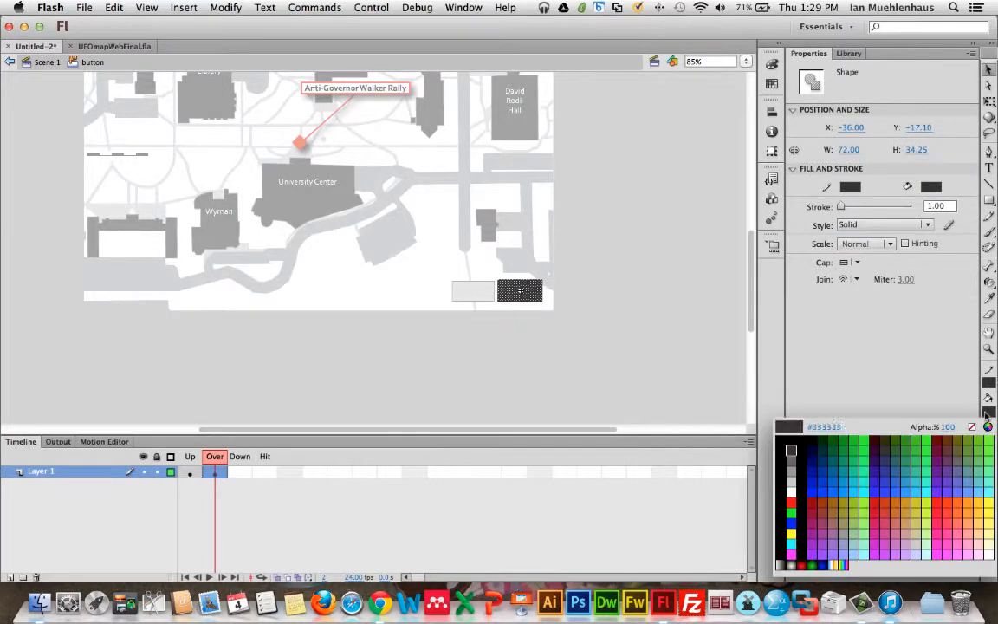
click(798, 451)
click(605, 394)
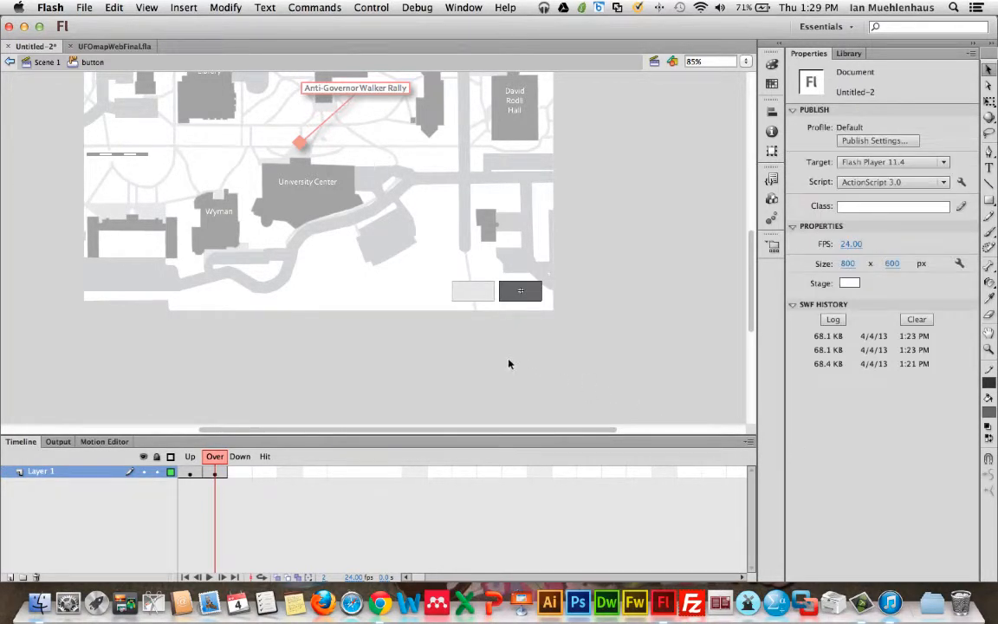
Insert a keyframe in the Down frame of Layer 1 that carries over the Over-state rectangle.
click(217, 473)
right_click(219, 474)
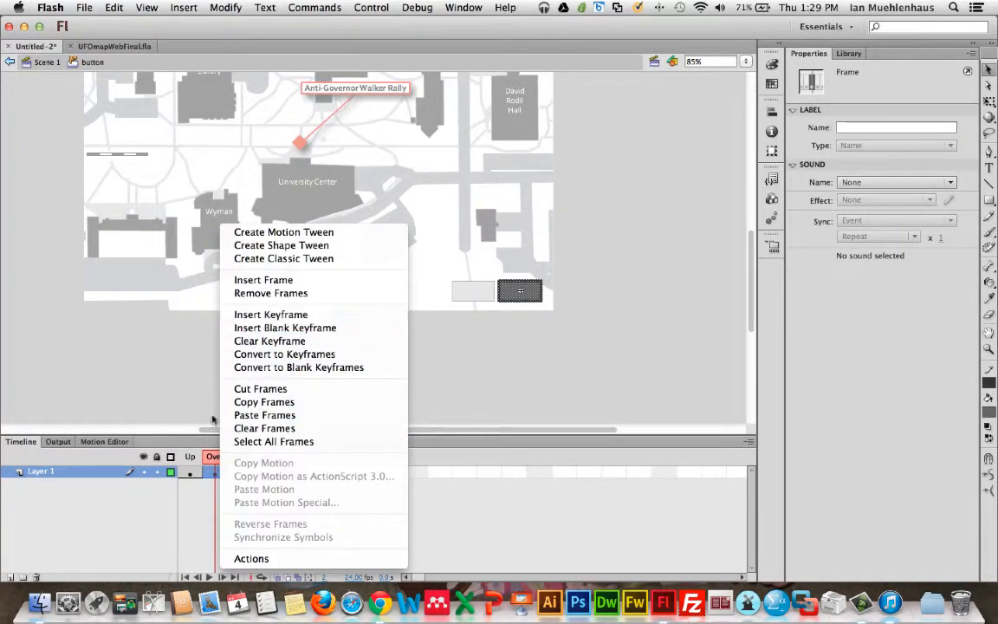
click(210, 477)
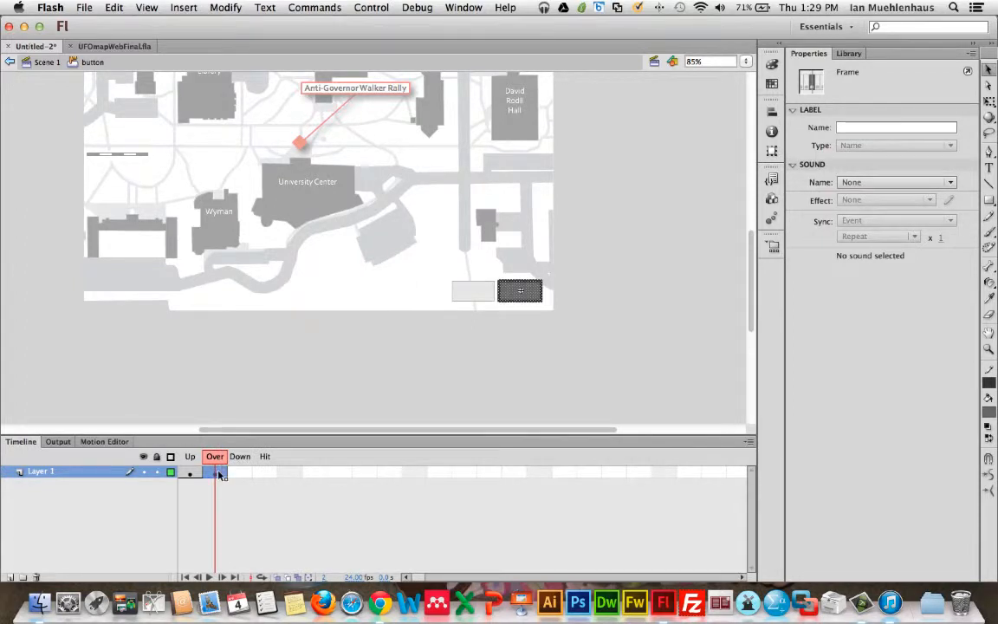
right_click(211, 475)
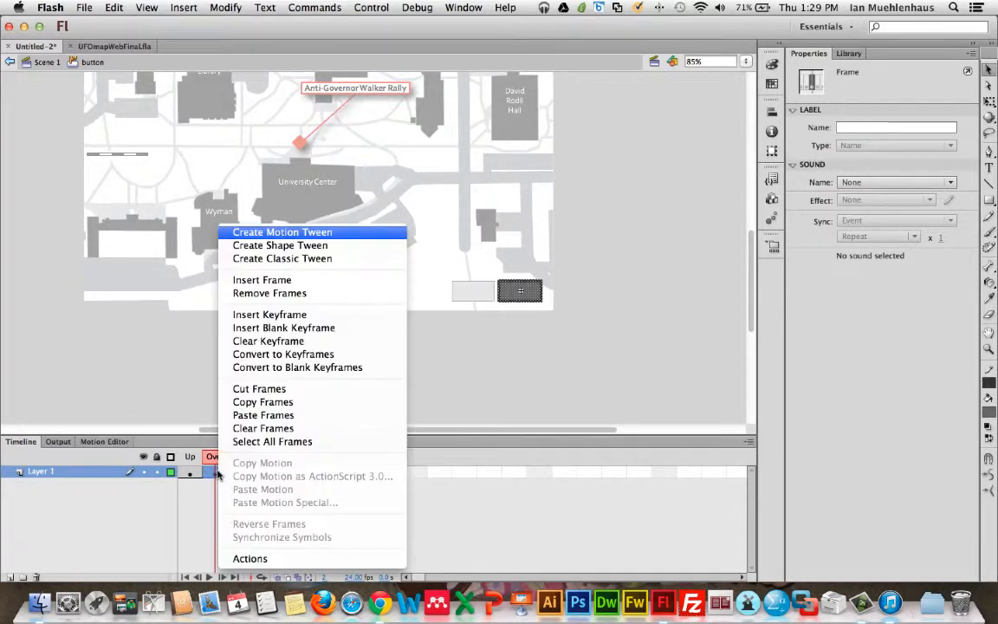
click(258, 317)
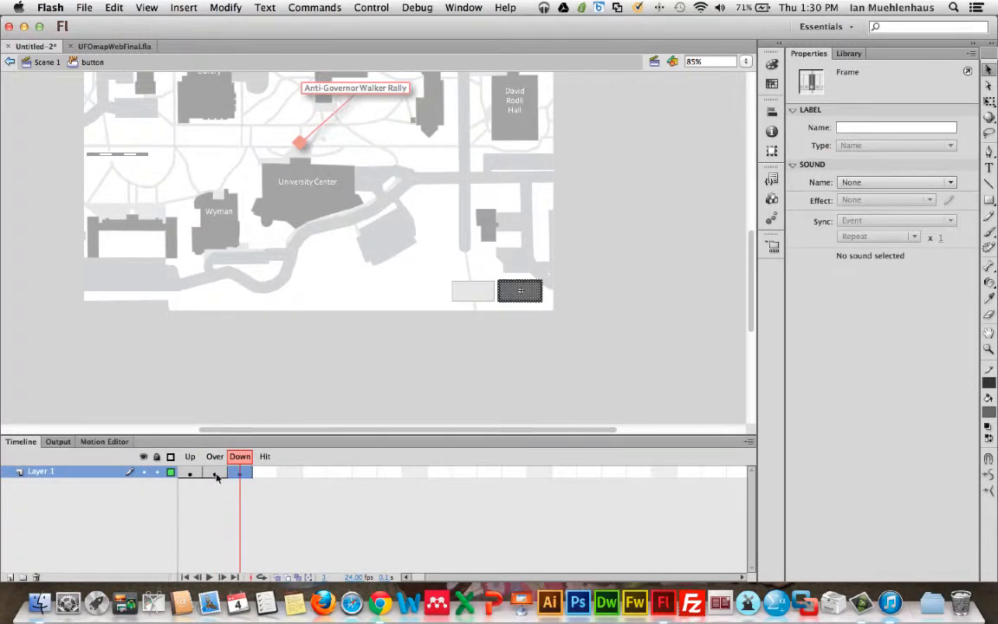
In the Down frame, give the button rectangle a white fill and a red outline, and deselect it.
click(215, 474)
click(237, 473)
click(987, 383)
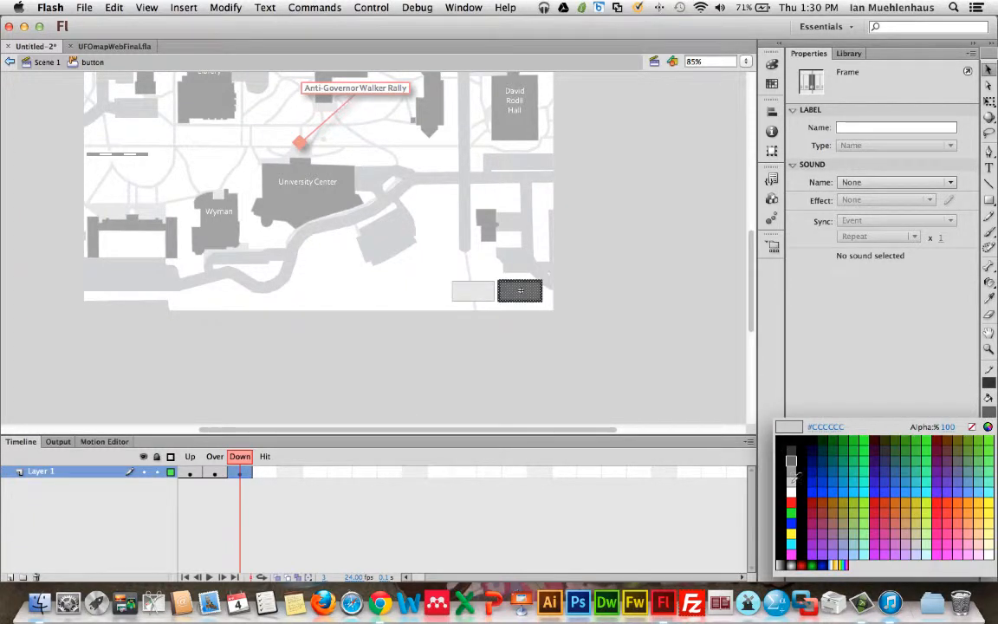
click(792, 490)
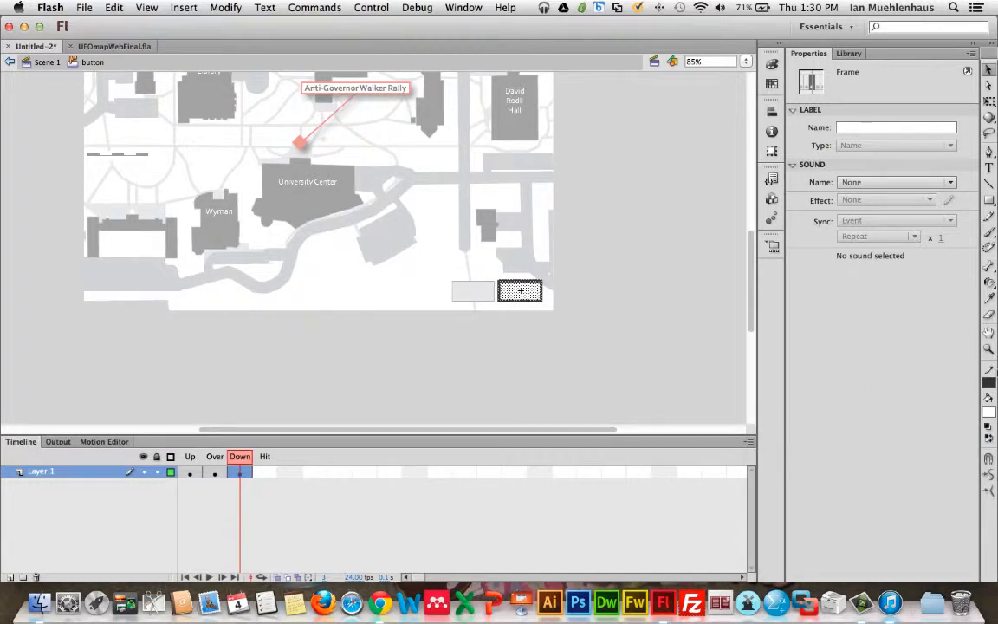
click(988, 383)
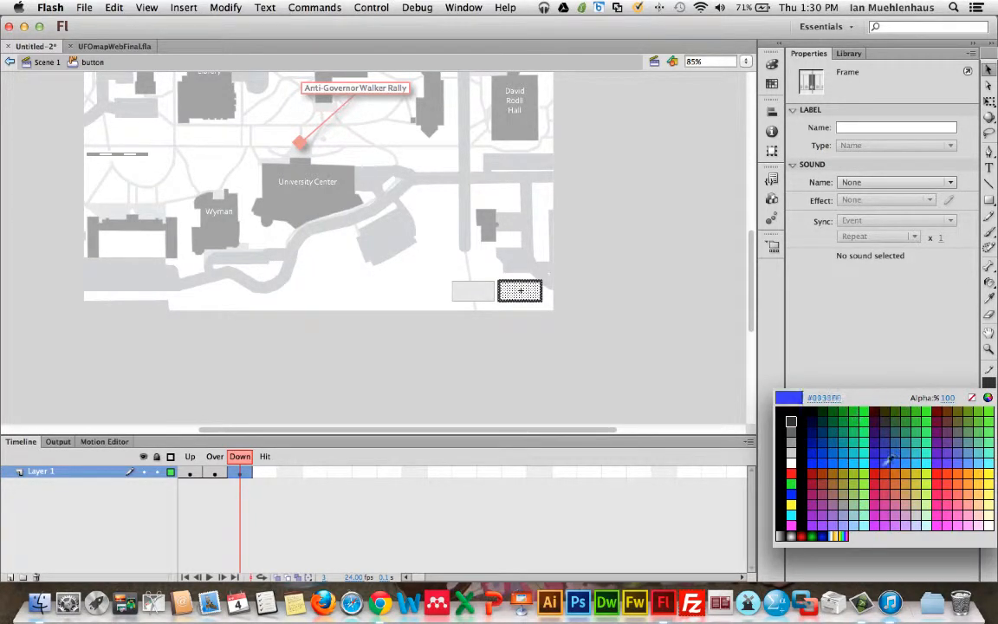
click(791, 473)
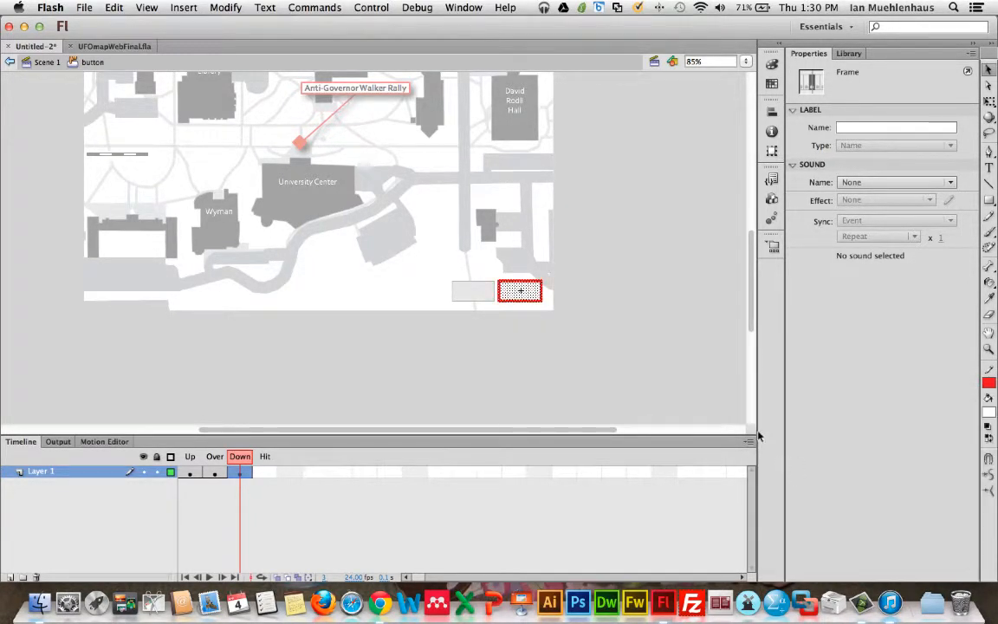
click(644, 335)
click(525, 297)
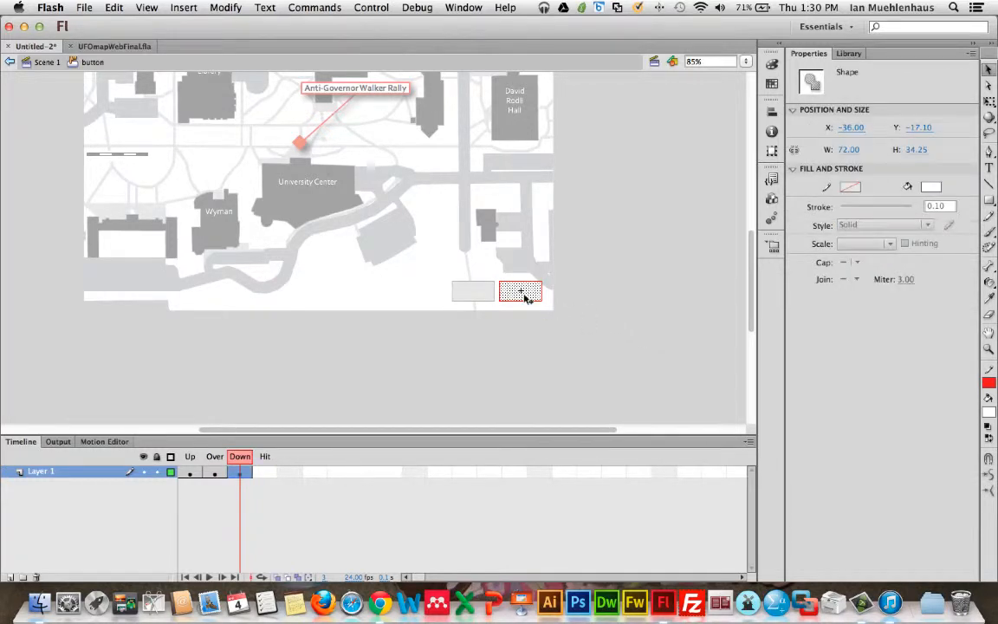
double_click(510, 293)
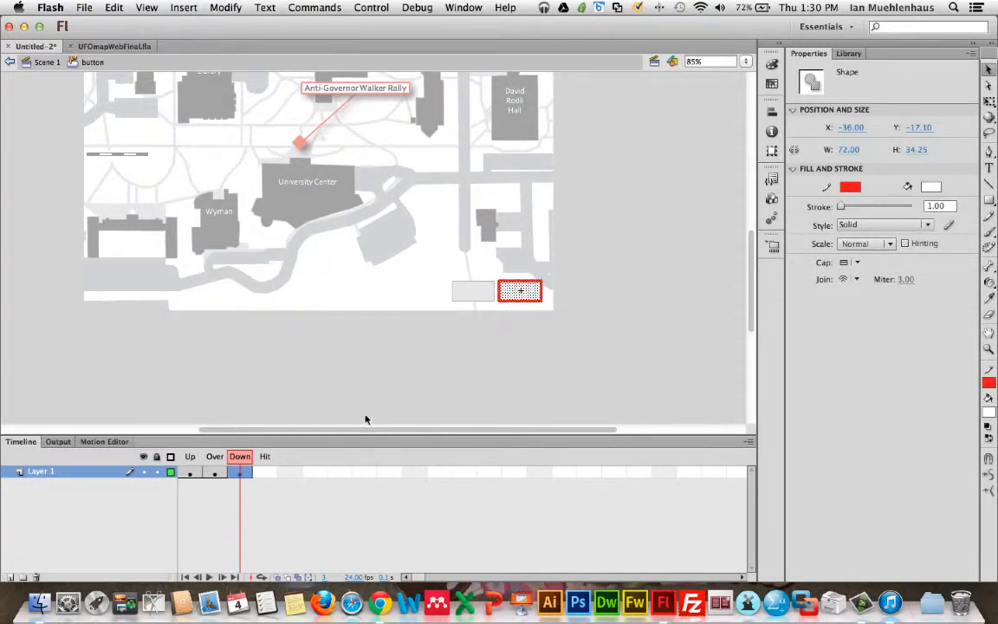
click(337, 422)
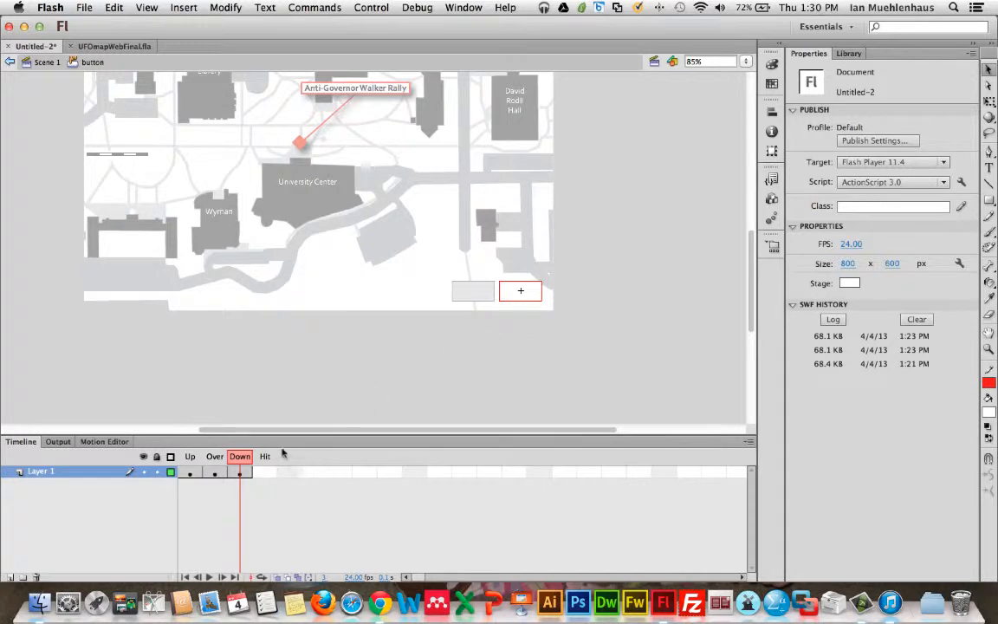
Insert a keyframe in the Hit frame and enlarge its rectangle with Free Transform to about 92 by 54 px.
click(240, 474)
right_click(240, 475)
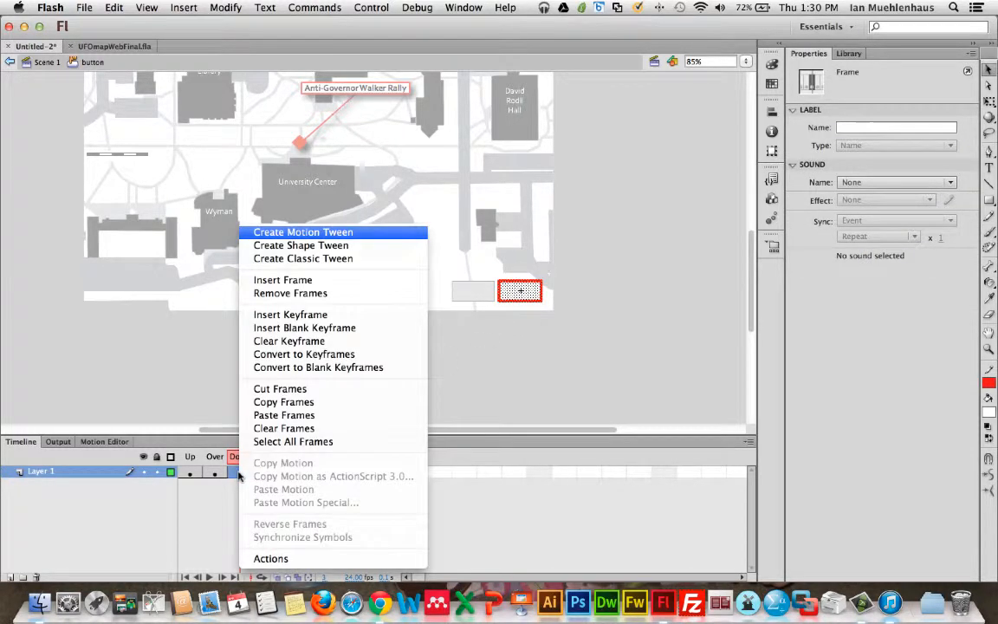
click(221, 411)
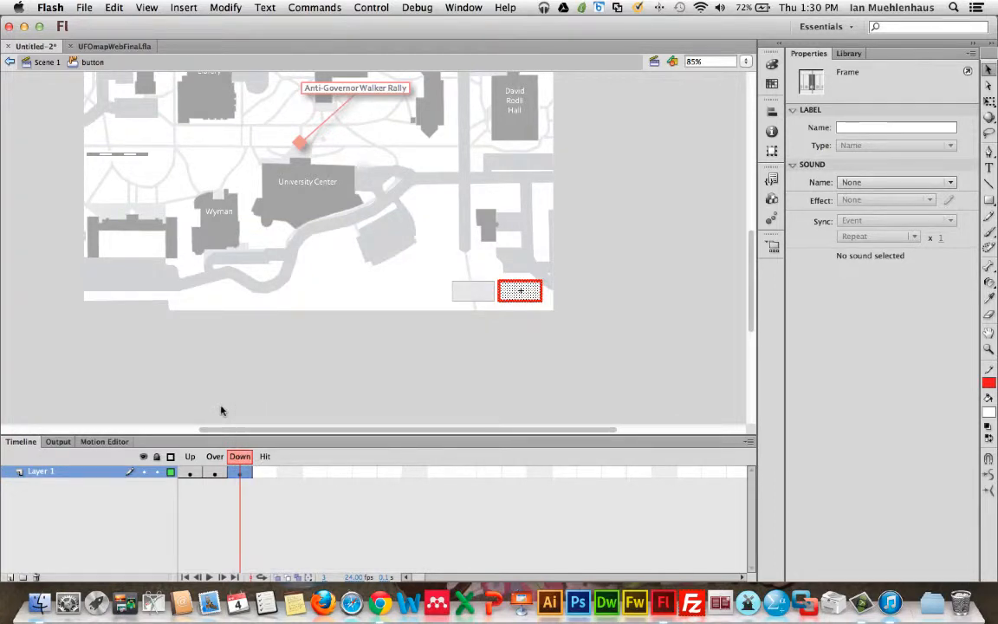
right_click(243, 471)
click(319, 315)
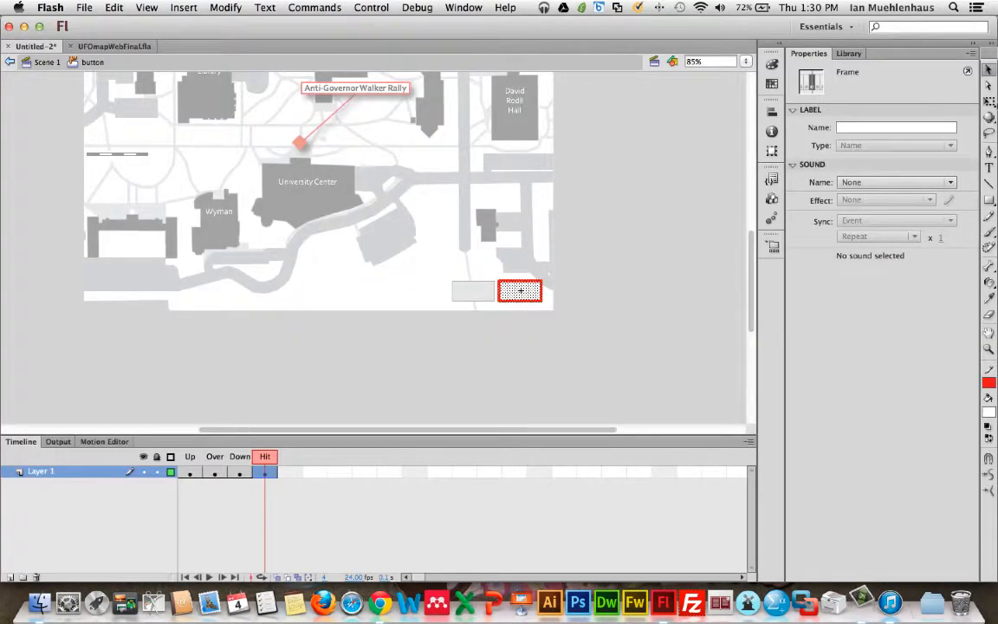
click(989, 103)
drag(547, 301, 523, 273)
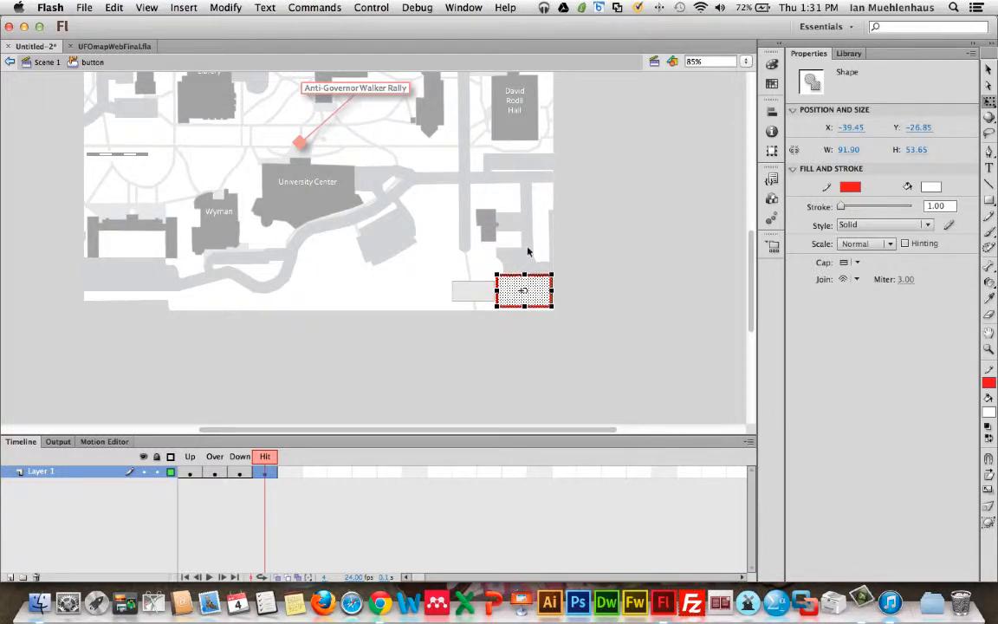
Return to Scene 1, test the movie by trying the buildingButton's states, and close the preview.
click(231, 473)
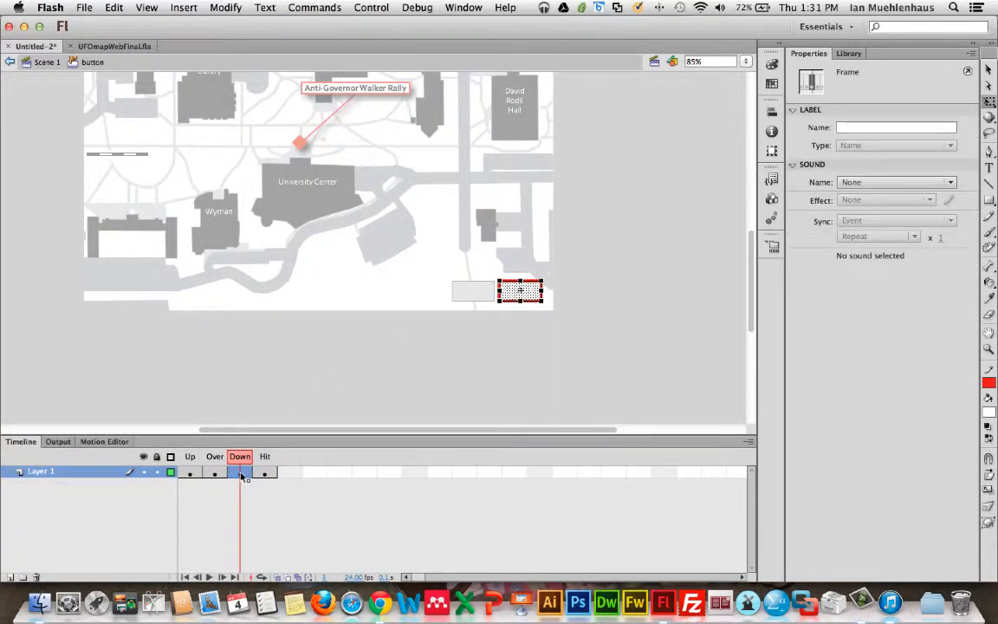
double_click(422, 339)
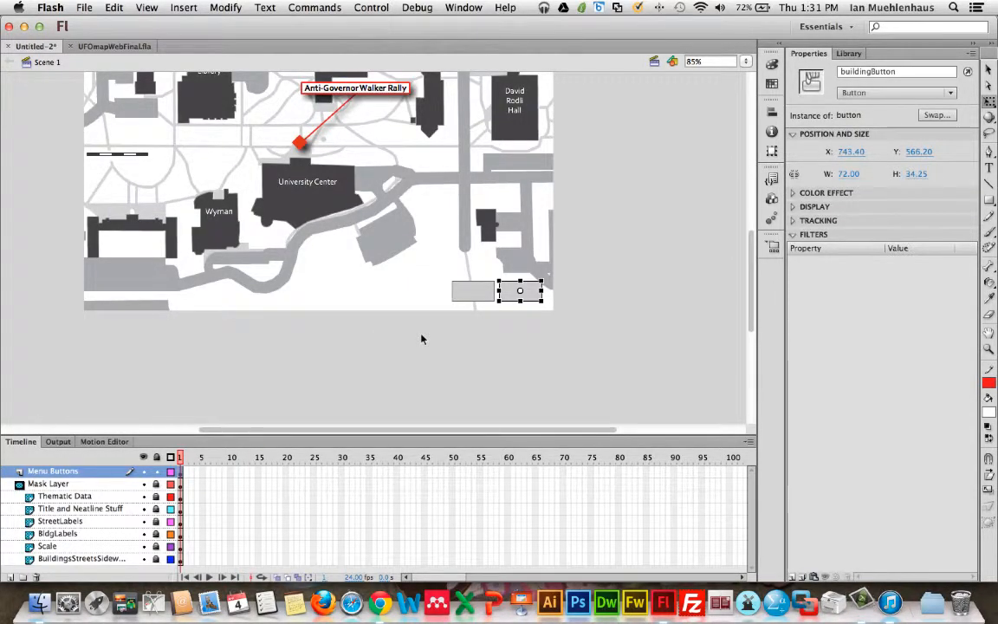
key(super+Return)
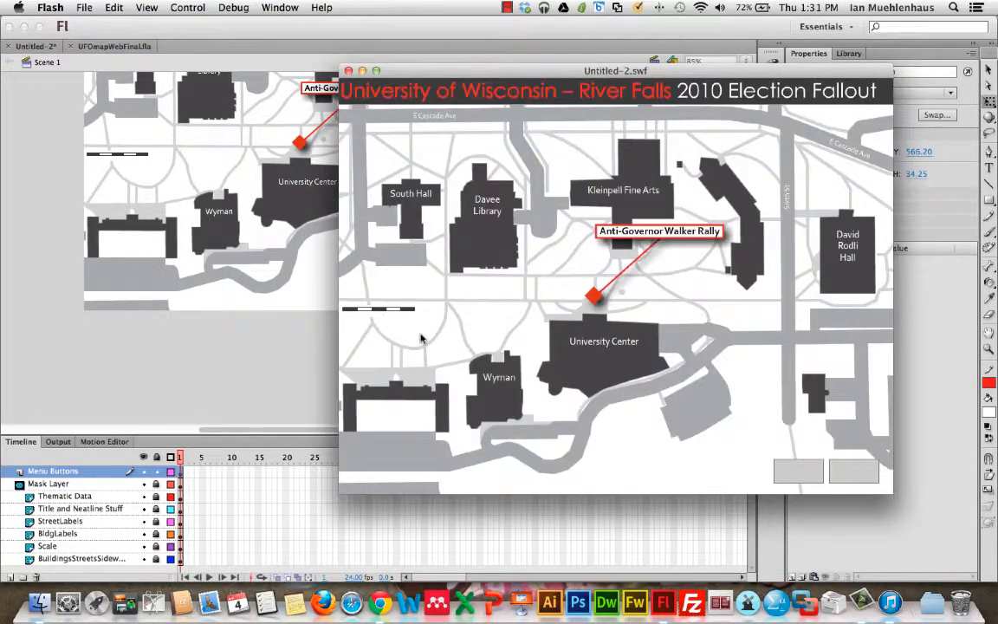
click(858, 473)
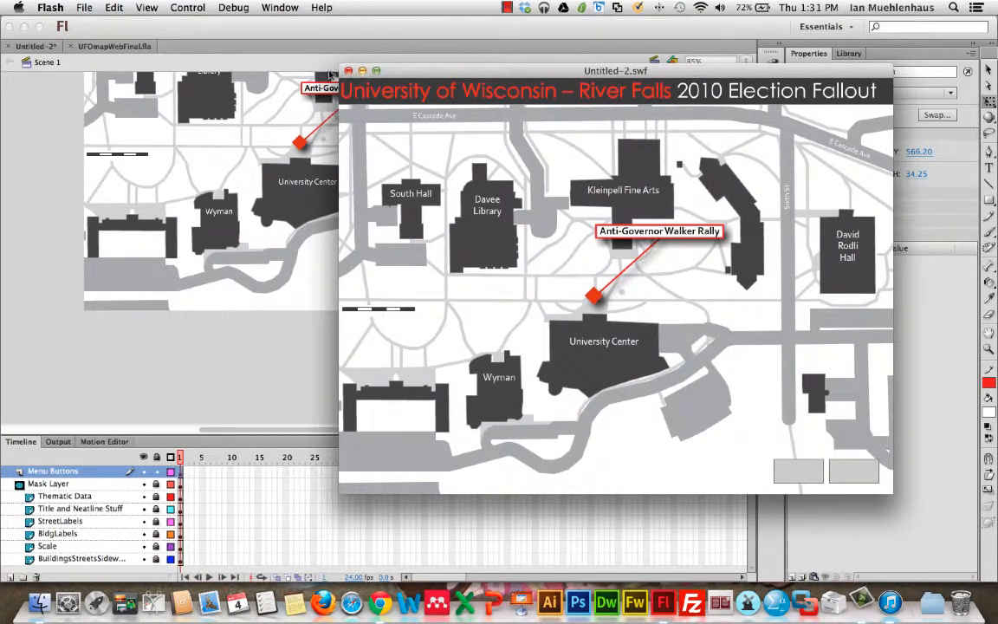
key(super+w)
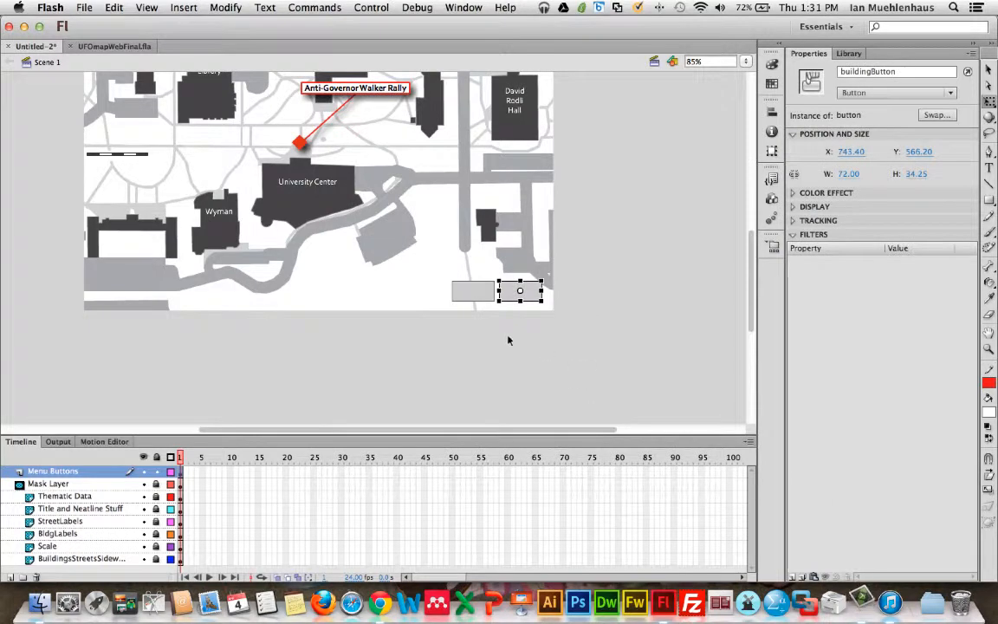
Check the instance names of both menu buttons, open the shared "button" library symbol for editing and select its Up-state rectangle.
click(509, 340)
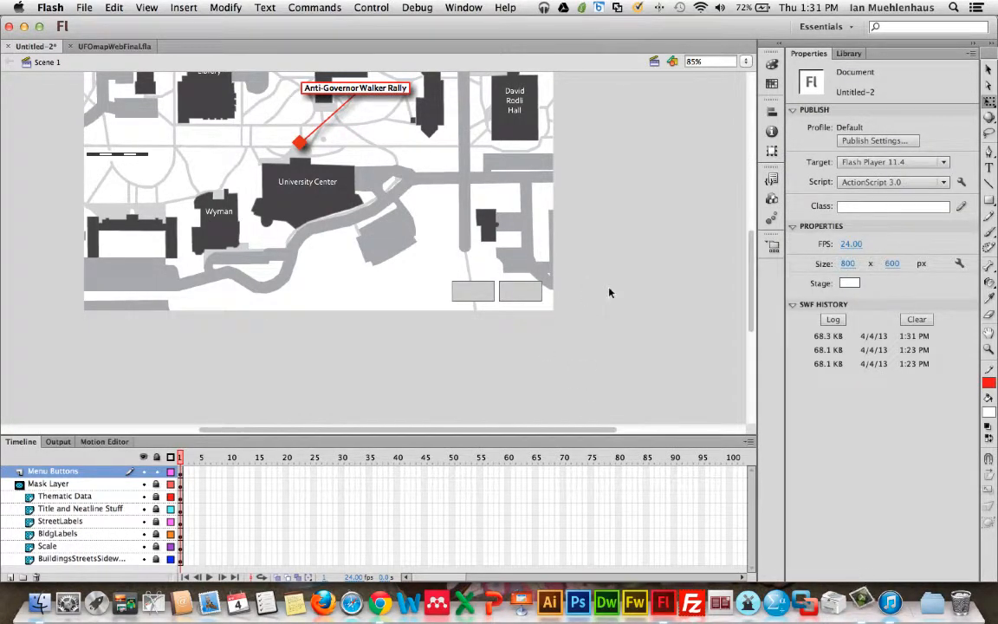
click(519, 293)
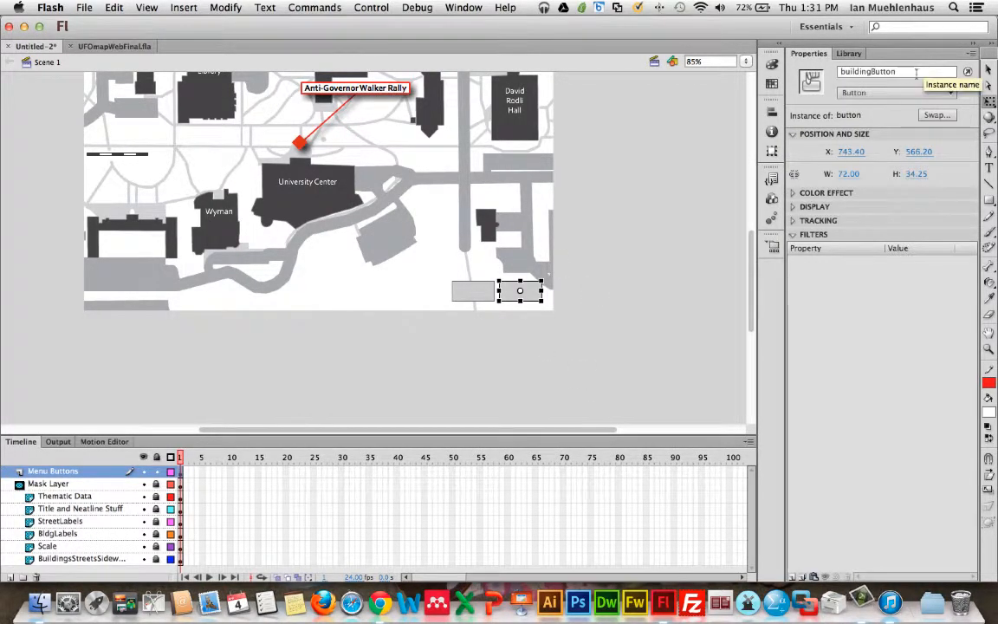
click(468, 295)
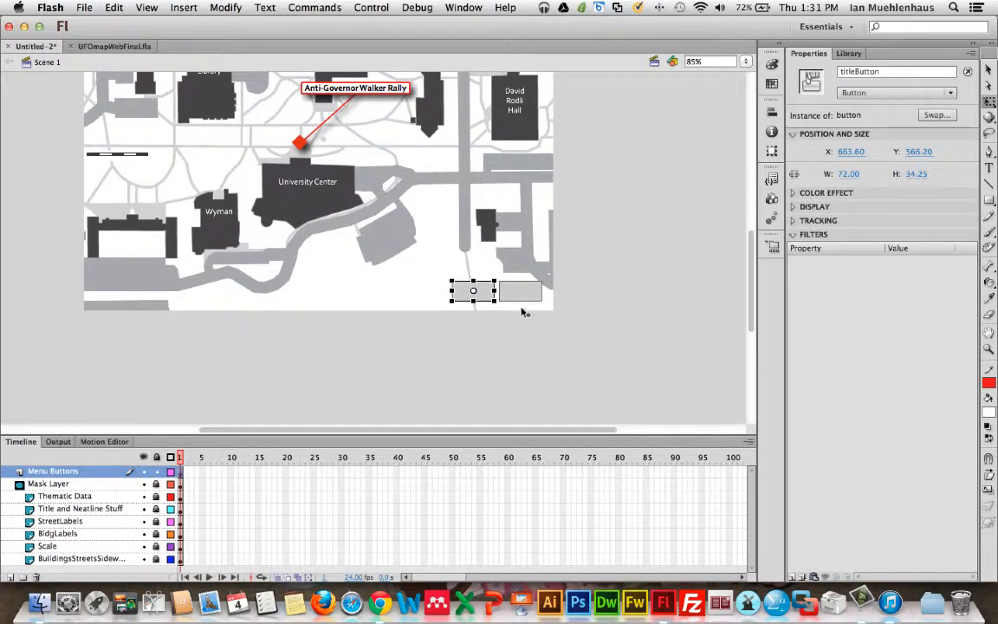
click(850, 52)
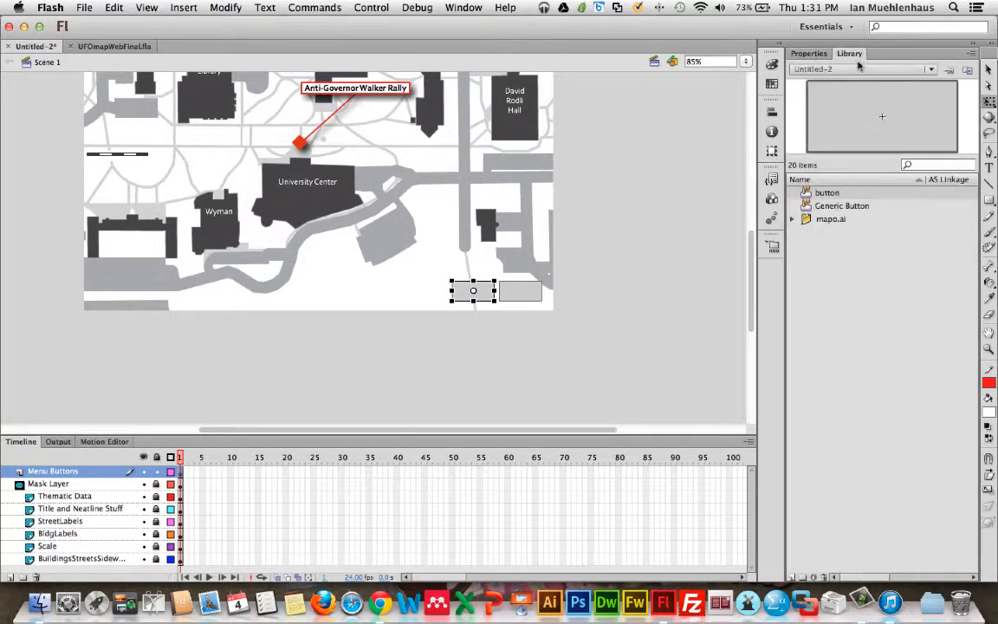
click(829, 196)
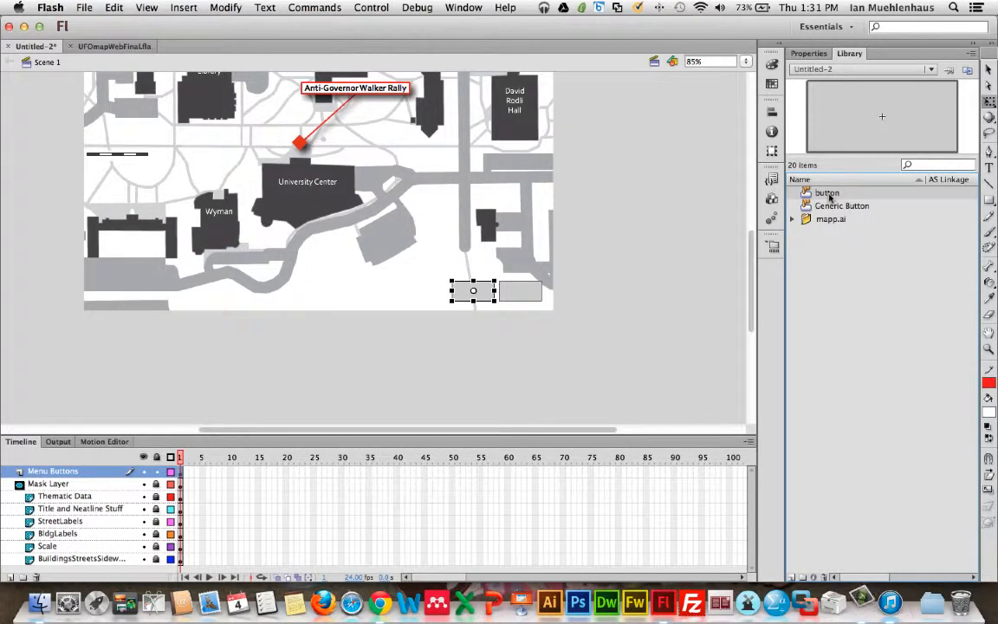
double_click(805, 194)
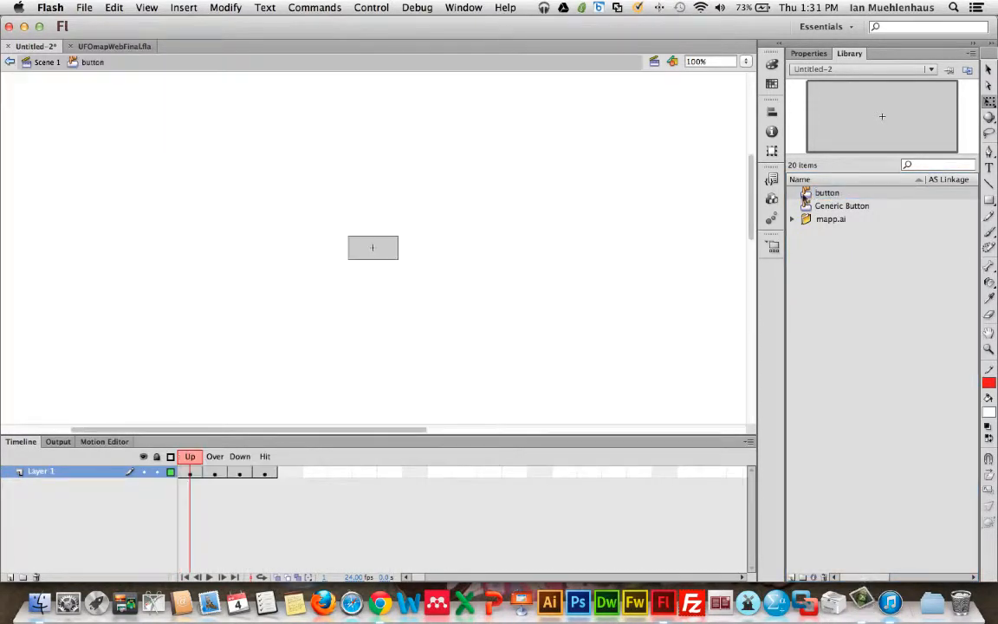
click(371, 250)
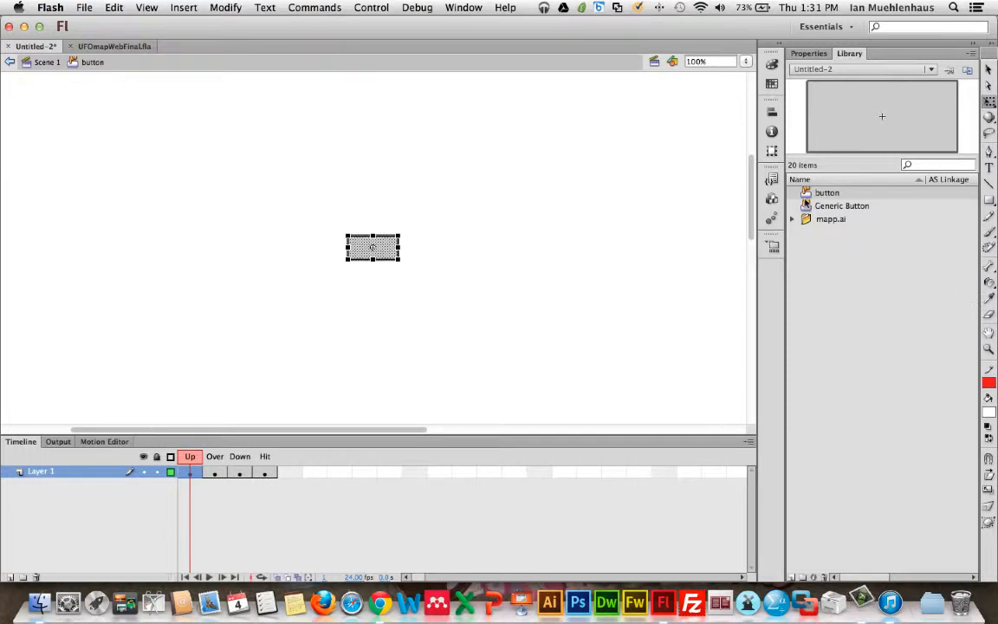
Give the button symbol's Up-state rectangle a dark green fill and a white outline, and return to Scene 1 with nothing selected.
click(989, 413)
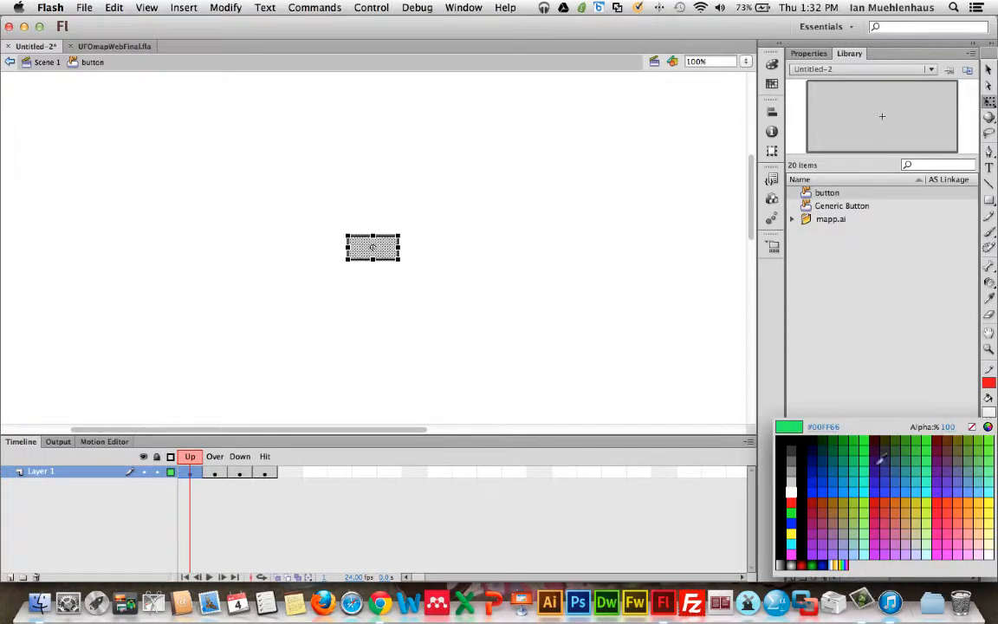
click(852, 443)
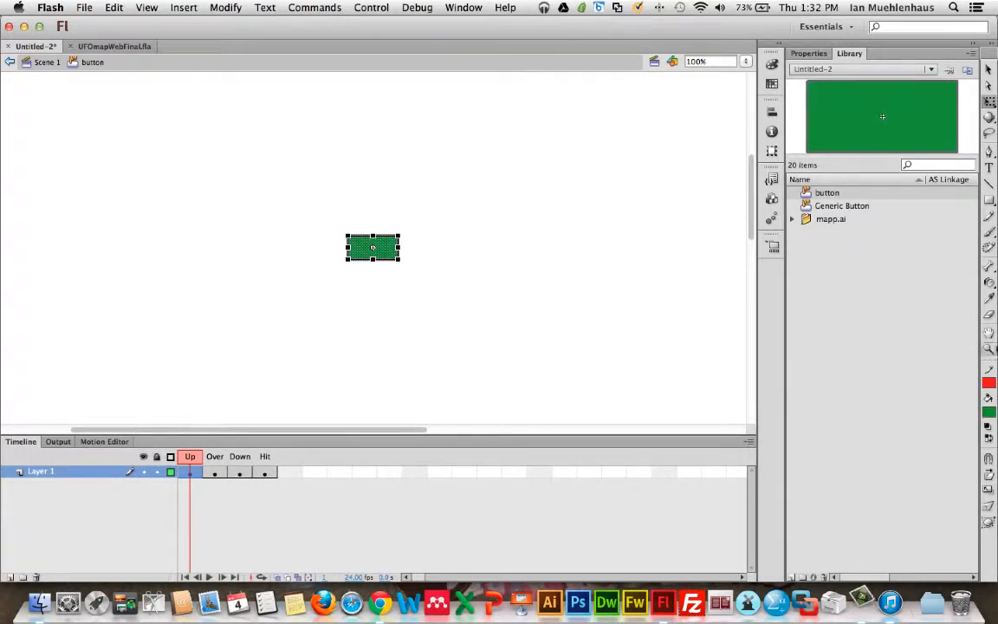
click(990, 383)
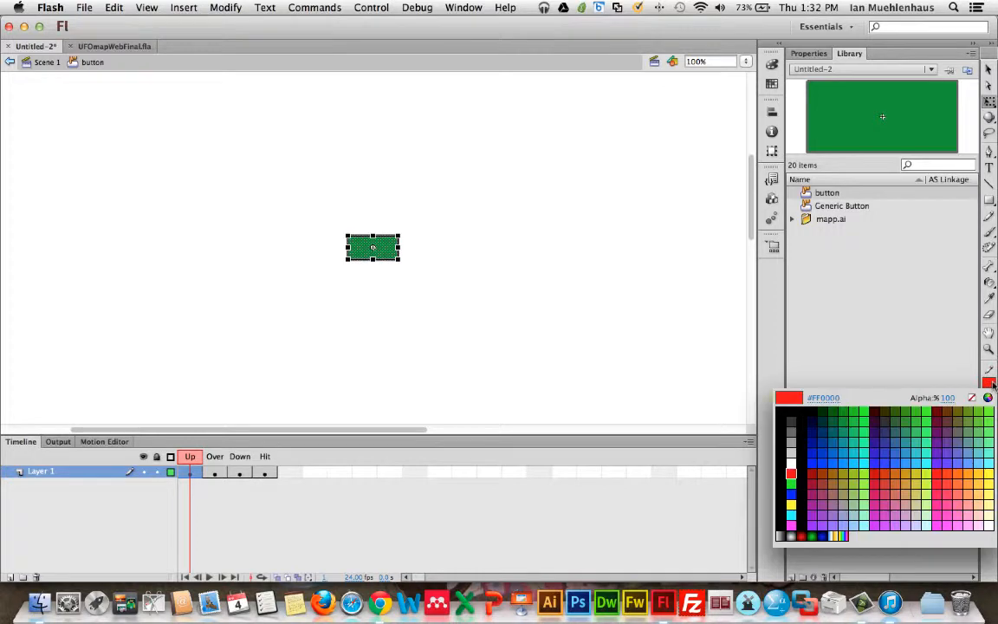
click(794, 463)
click(681, 303)
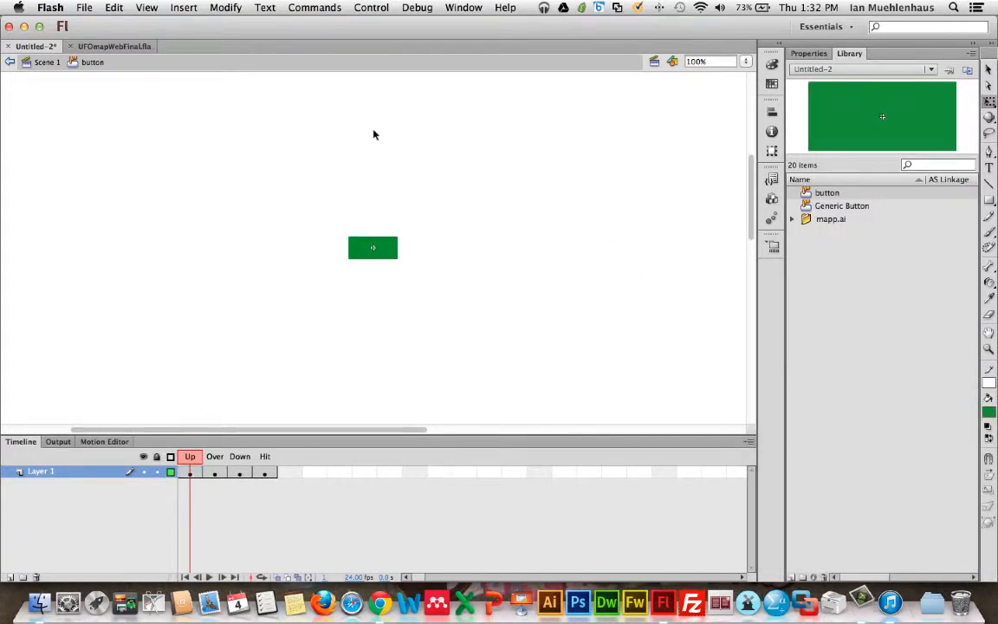
click(46, 61)
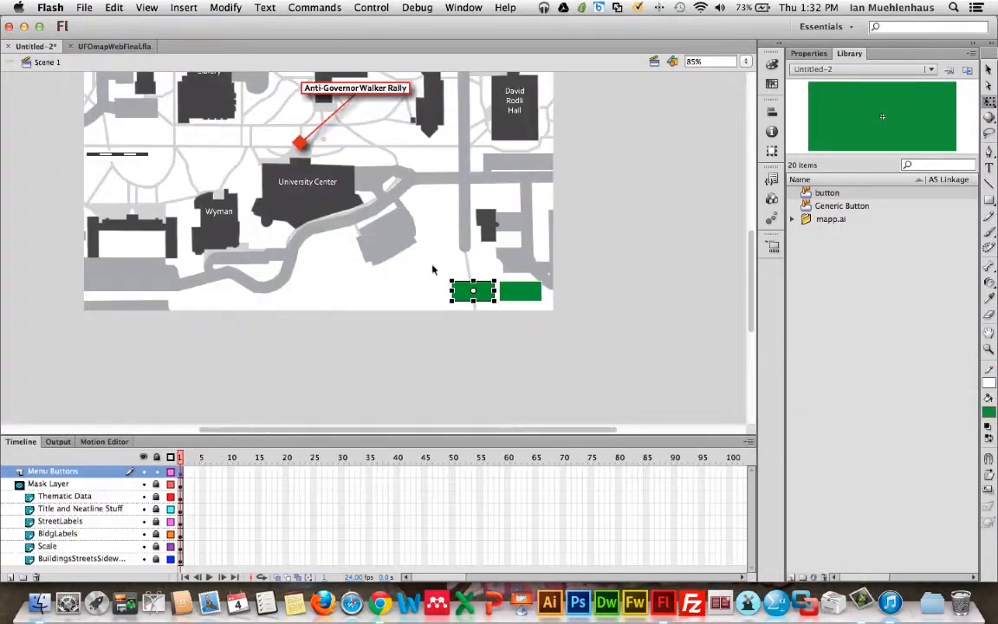
click(598, 230)
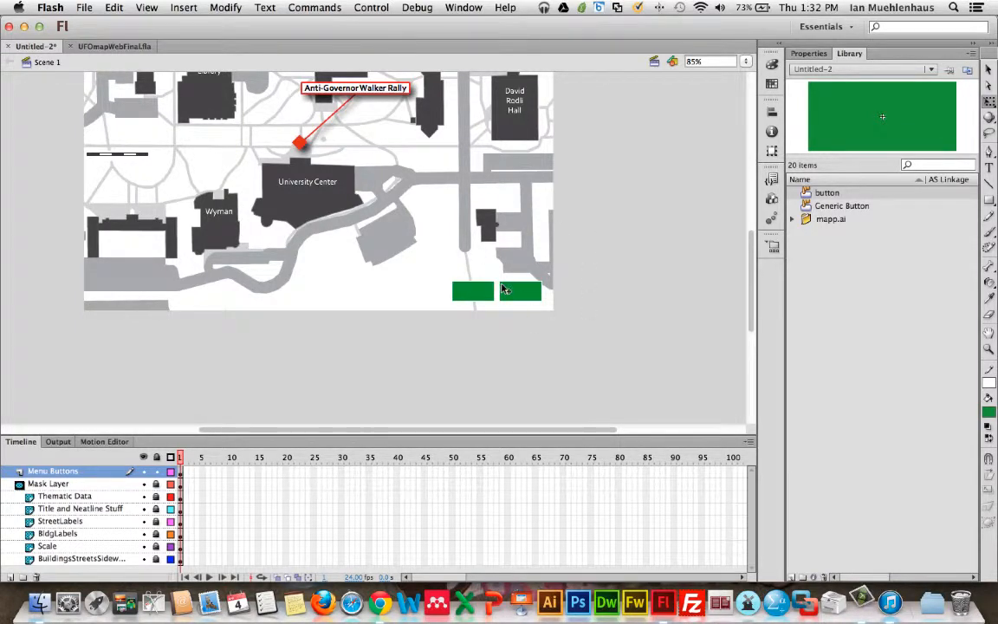
Edit the left menu button in place, copy its Down frame over the Hit frame, and return to the main scene.
double_click(473, 290)
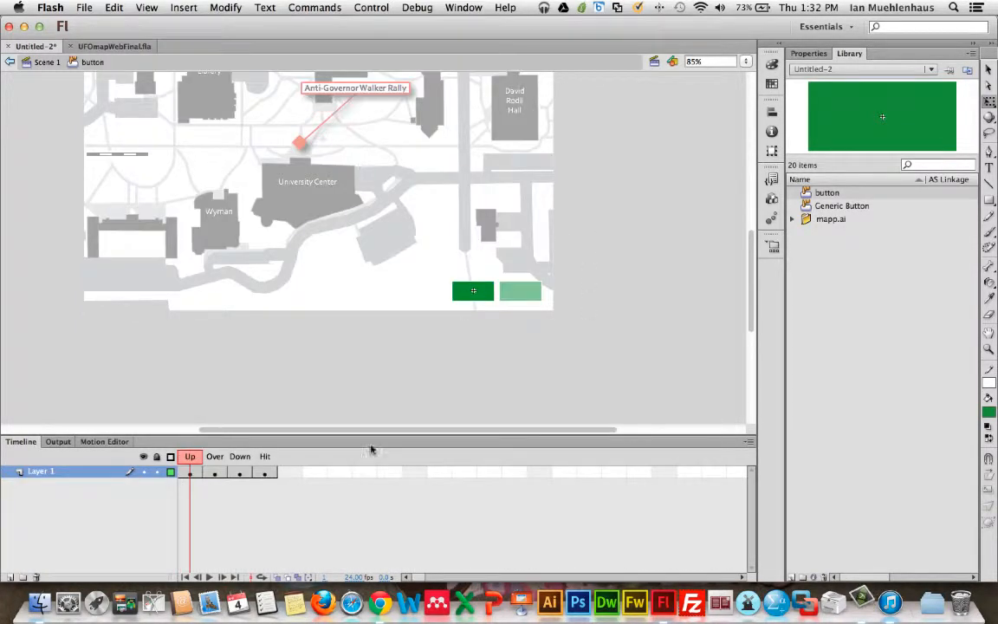
click(264, 472)
click(241, 472)
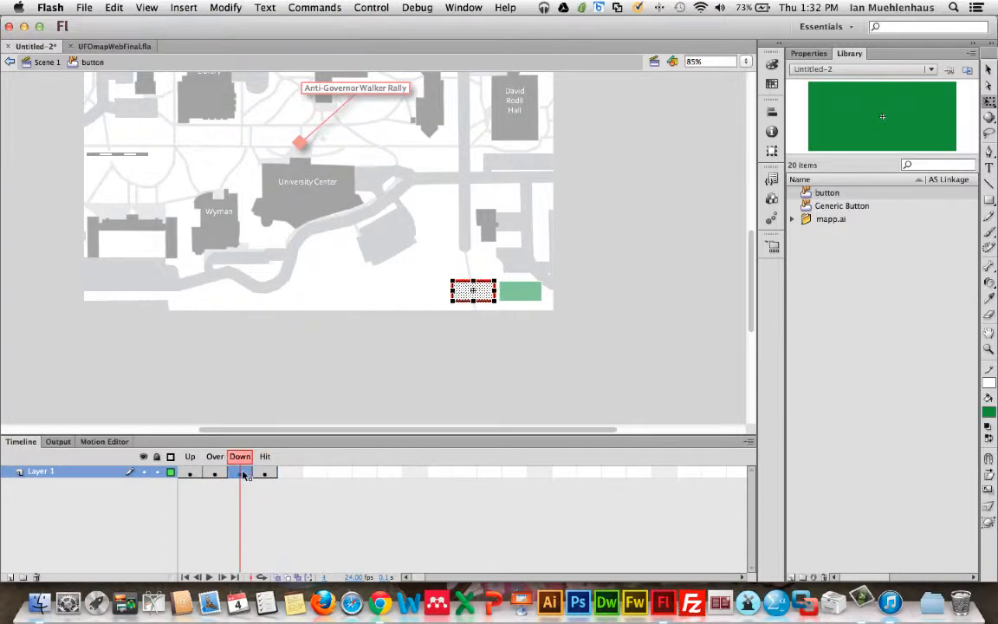
right_click(241, 475)
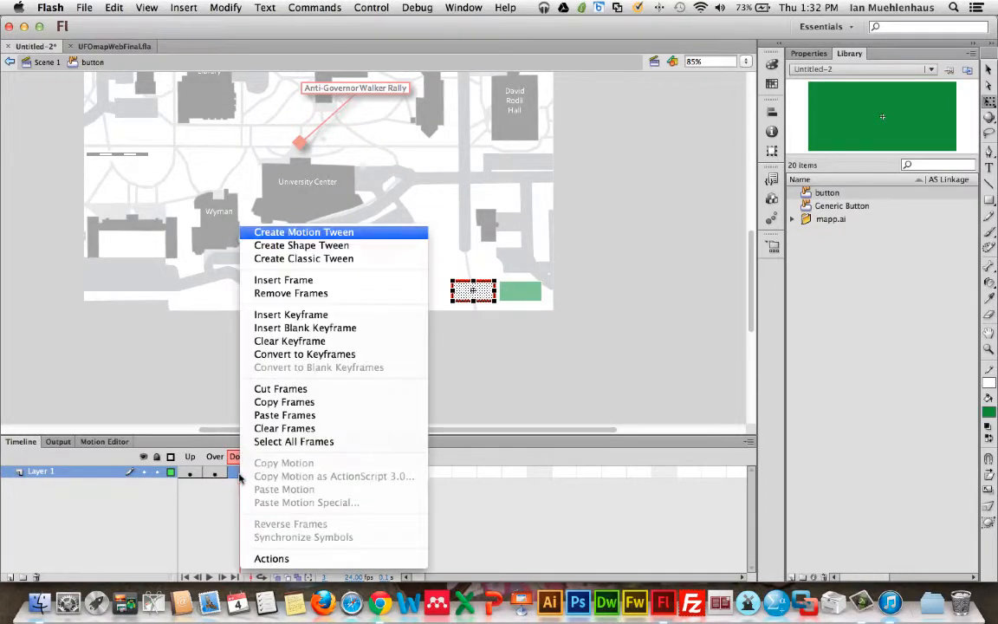
click(286, 403)
right_click(265, 472)
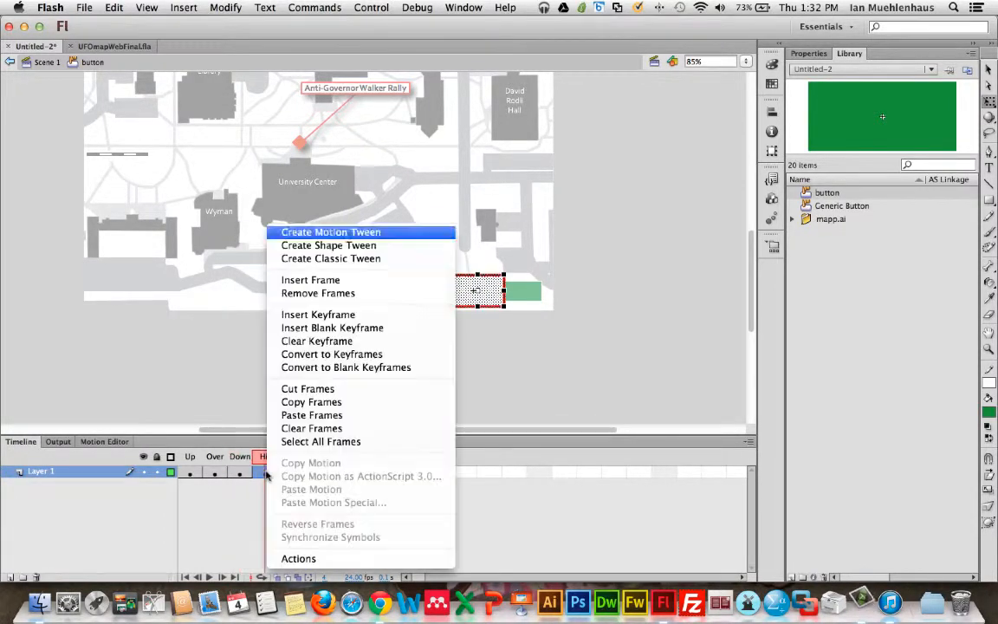
click(300, 418)
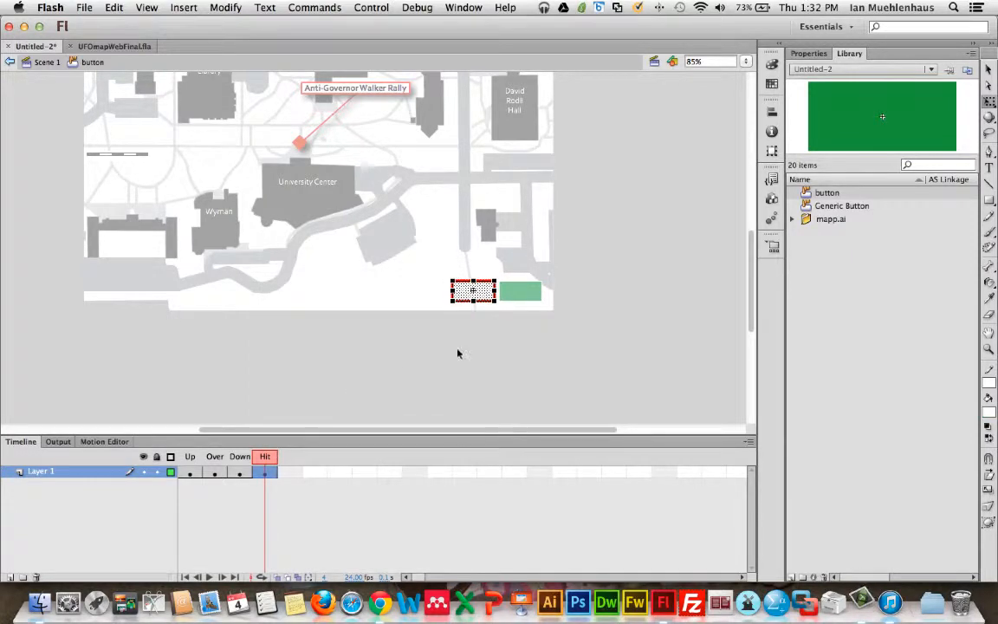
double_click(564, 353)
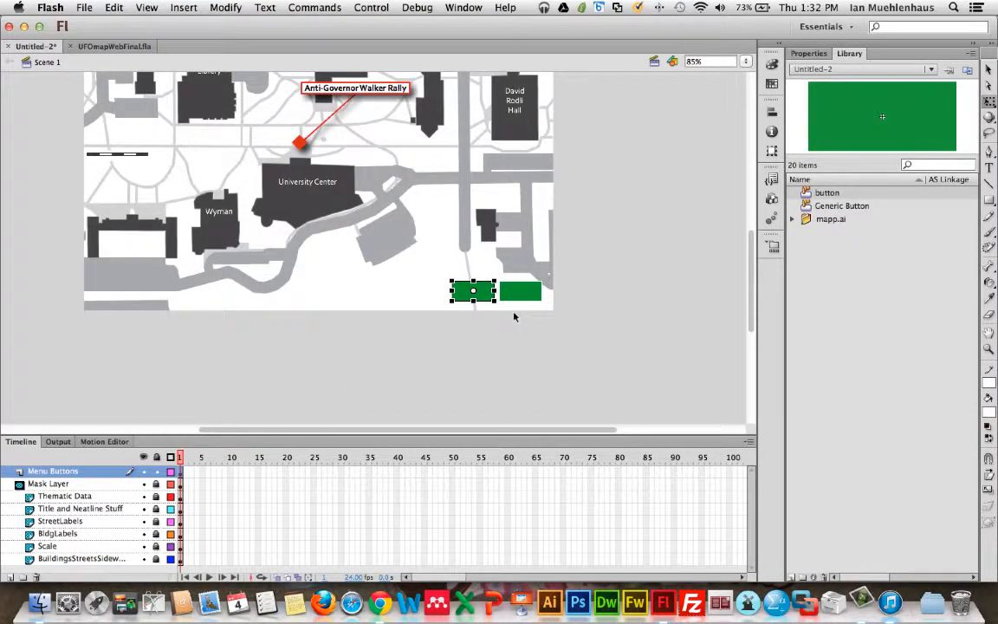
click(637, 295)
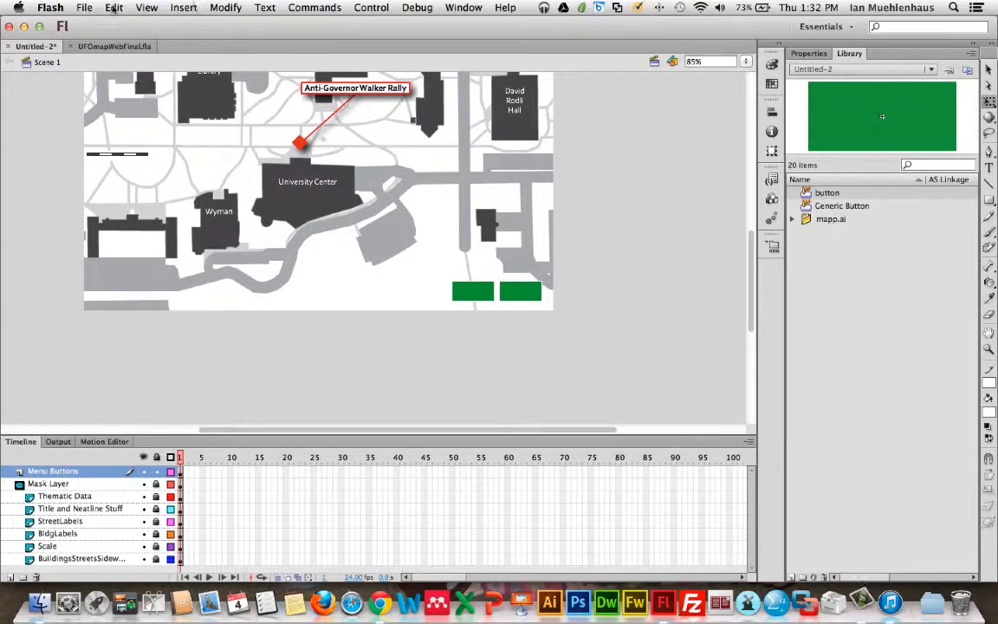
click(79, 9)
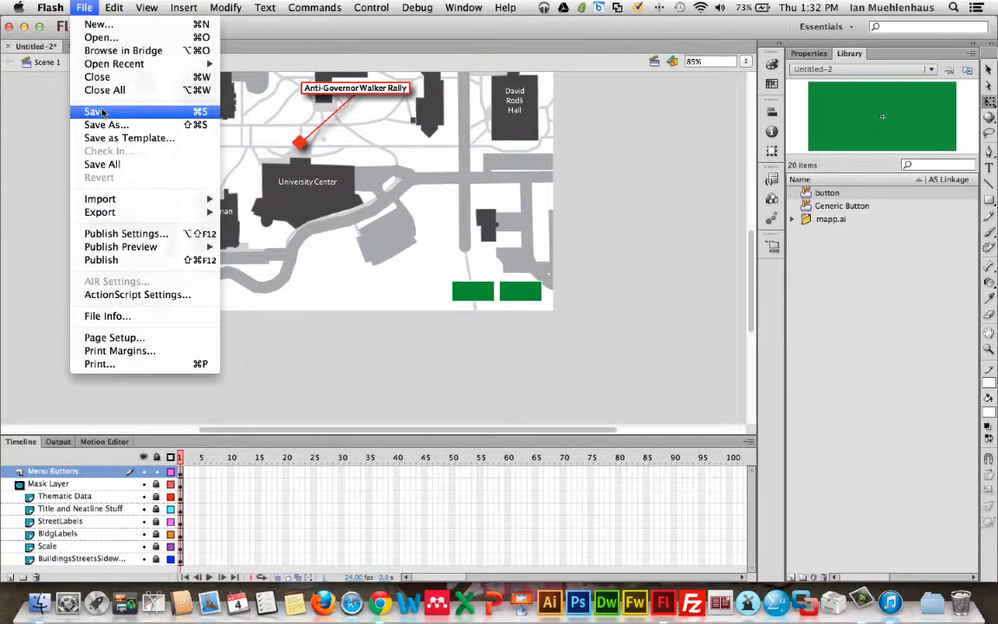
click(24, 141)
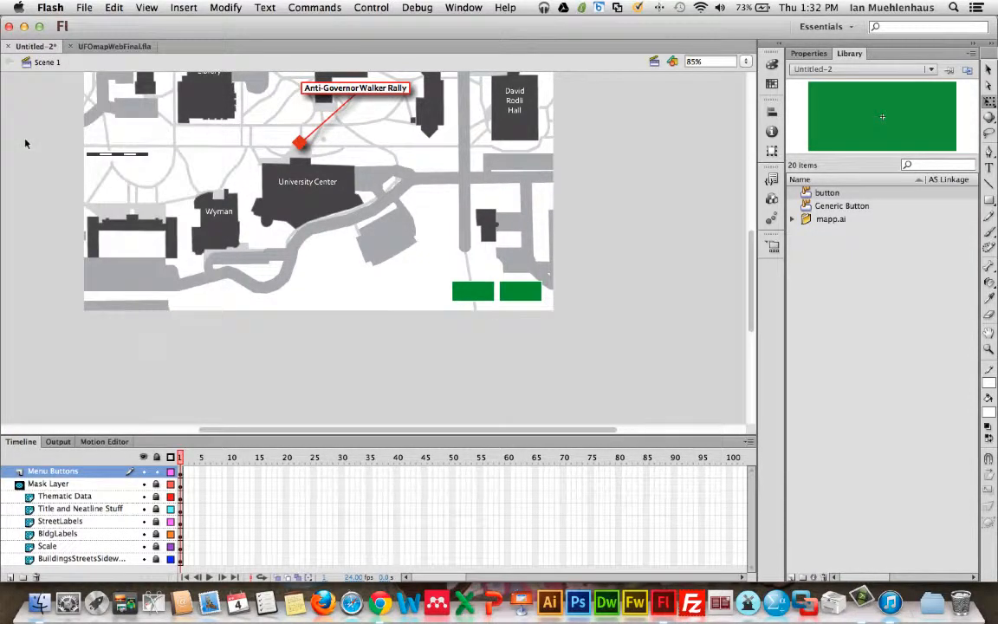
right_click(856, 597)
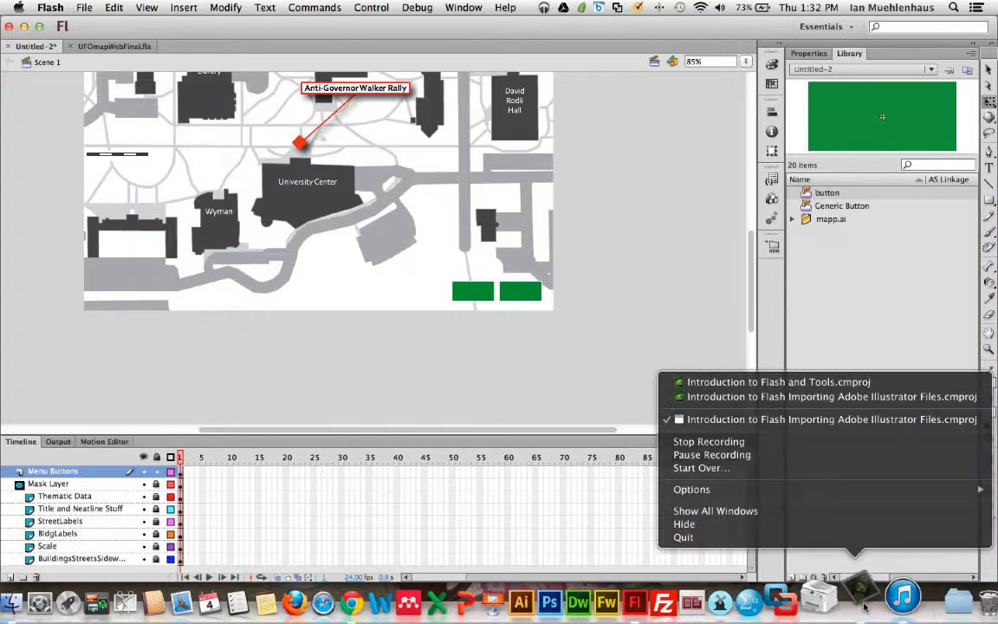